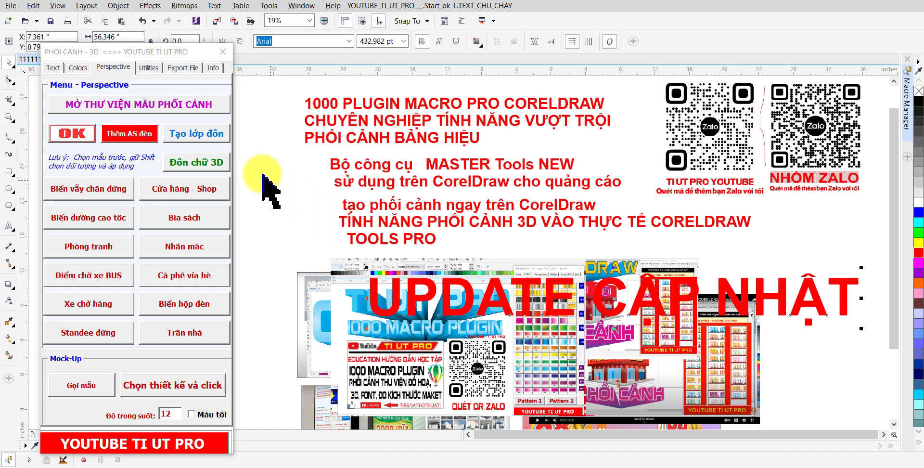
Reposition the UPDATE CẬP NHẬT title and delete the front TI UT PRO promo image
left_click_drag(375, 104, 355, 105)
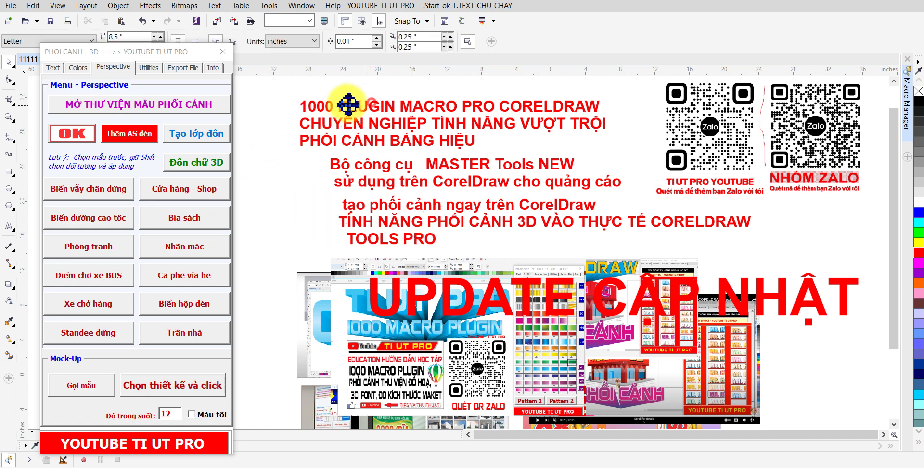
left_click(357, 312)
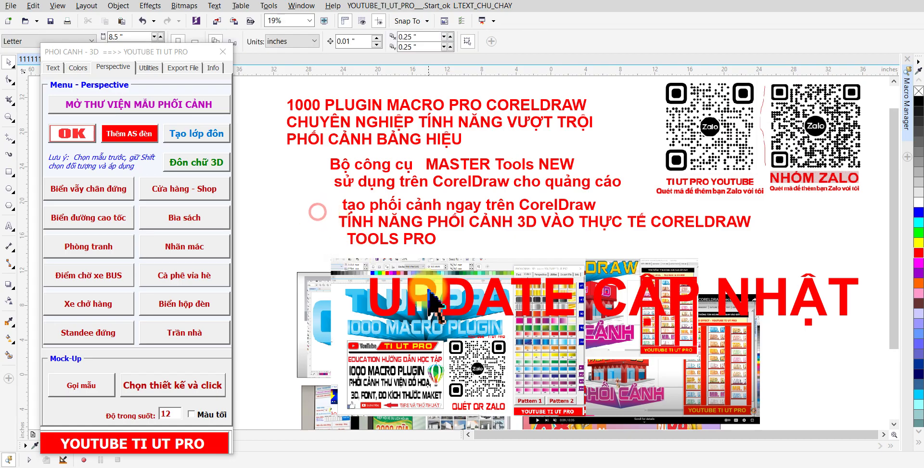
left_click_drag(415, 283, 342, 224)
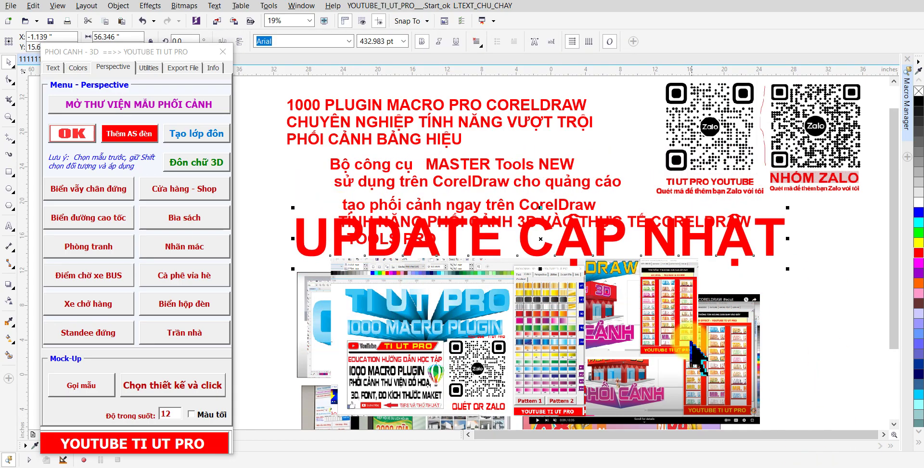
mouse_move(561, 265)
left_mouse_down()
mouse_move(581, 308)
mouse_move(588, 147)
left_mouse_up()
key("z")
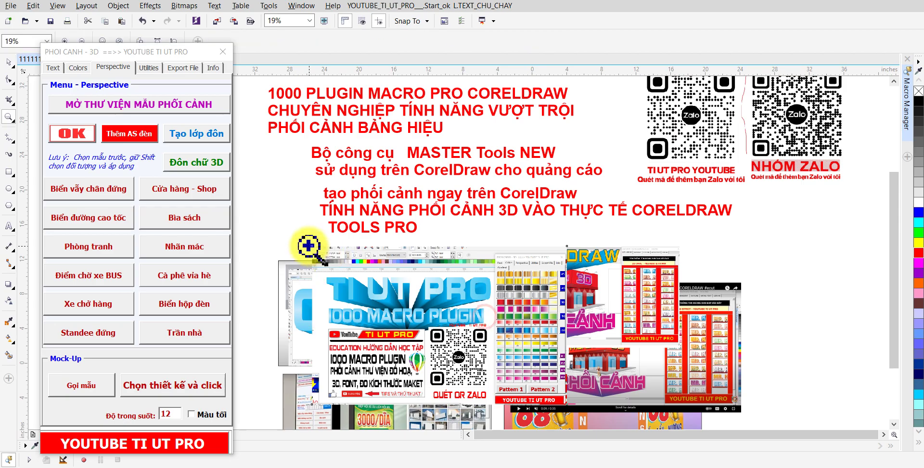
left_click(518, 375)
key("space")
left_click(759, 151)
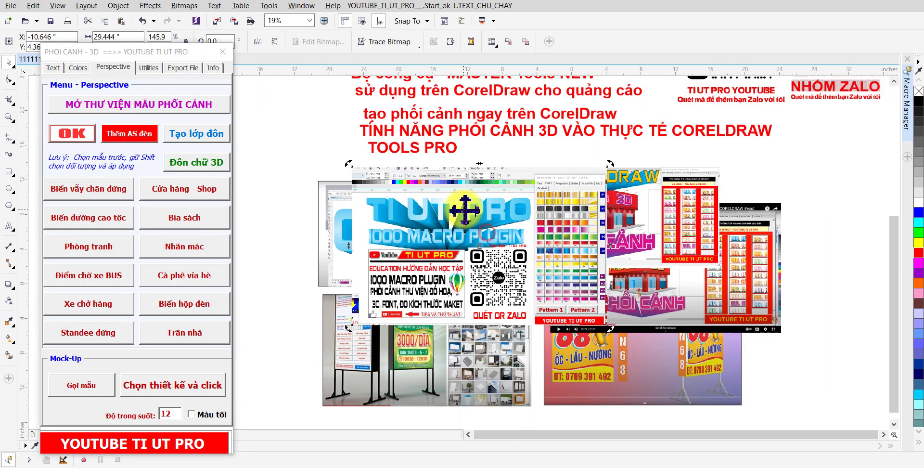
key("Delete")
Drag the blue CorelDRAW 3D sign image into the upper-left image frame
left_click(600, 237)
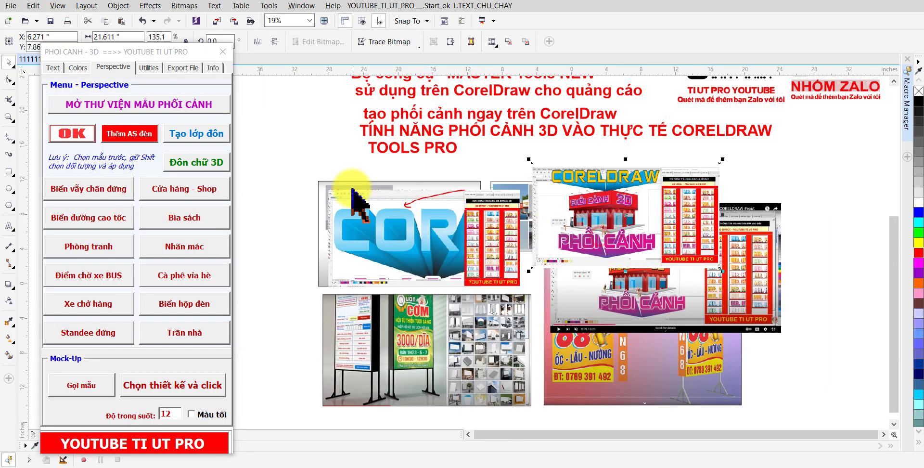
key("z")
left_click_drag(318, 175, 540, 296)
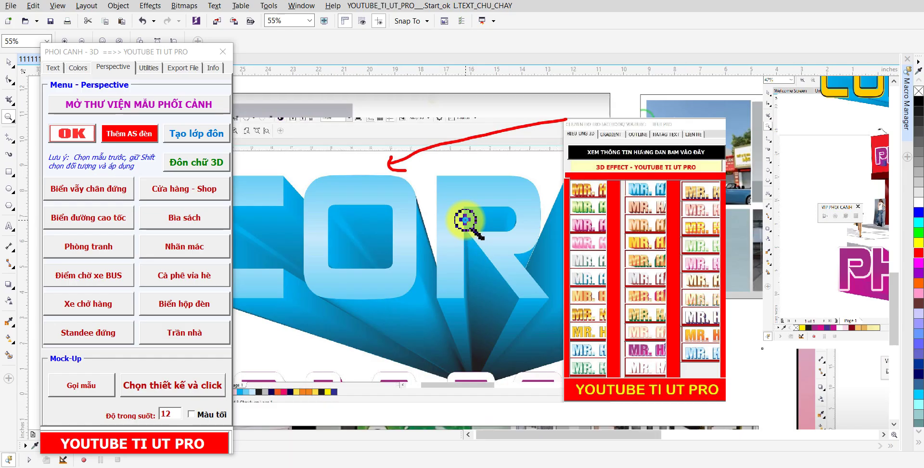
scroll(464, 222, "down", 2)
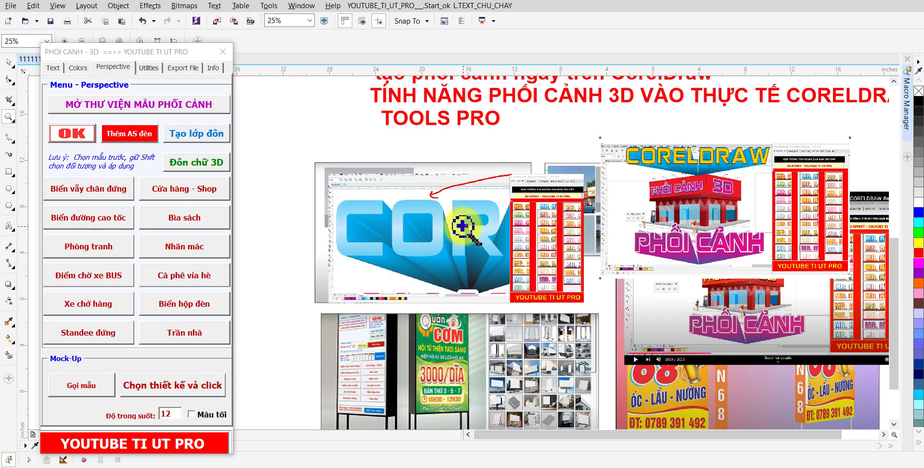
key("space")
mouse_move(527, 238)
left_mouse_down()
mouse_move(428, 211)
mouse_move(351, 169)
left_mouse_up()
key("space")
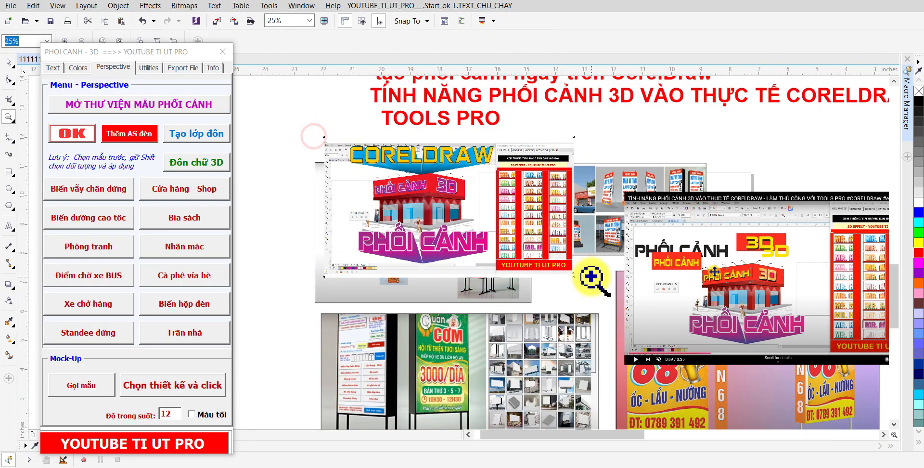
scroll(470, 214, "up", 4)
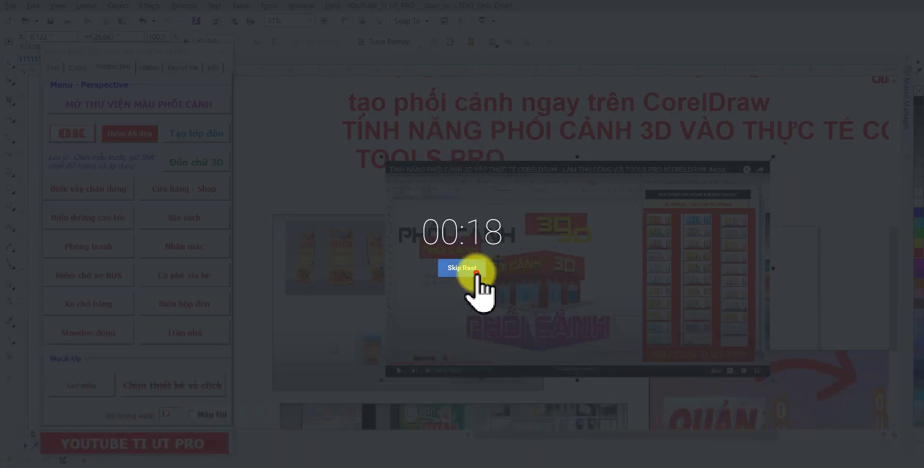
Undo a stray move of the Quán 68 image and preview the standee mockups full-screen
left_click(472, 273)
scroll(473, 272, "down", 2)
scroll(669, 380, "up", 2)
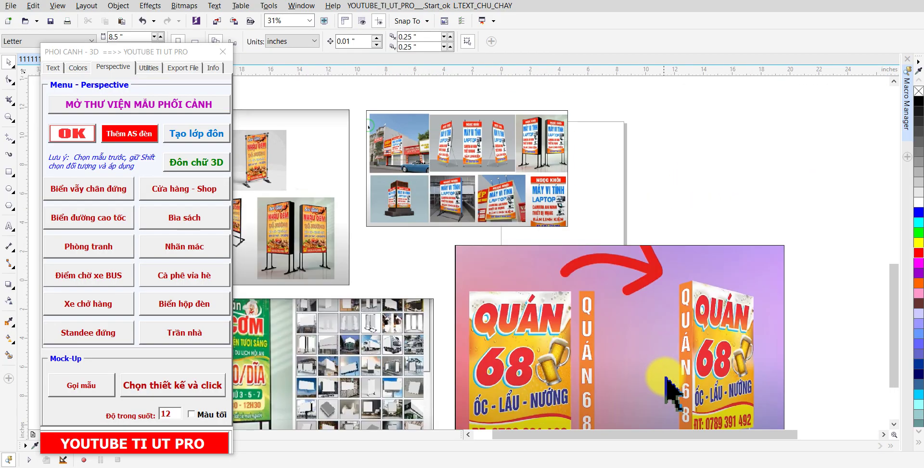
left_click_drag(640, 352, 600, 254)
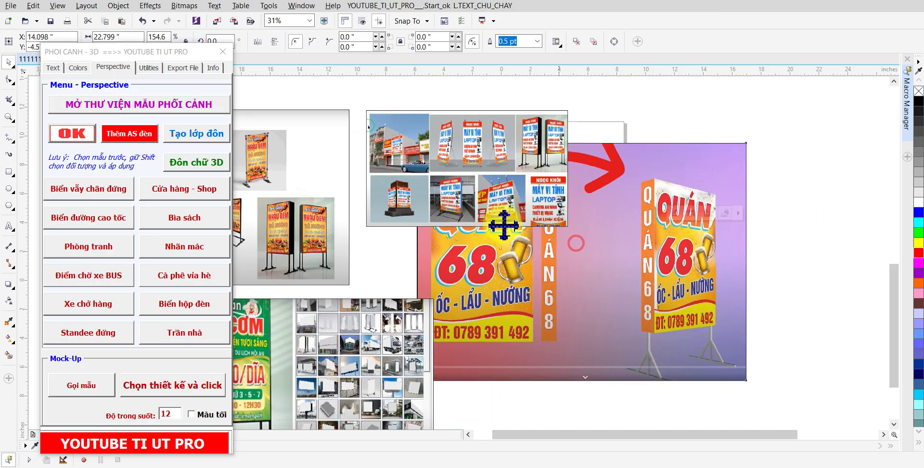
key("ctrl+z")
key("z")
left_click_drag(357, 105, 561, 230)
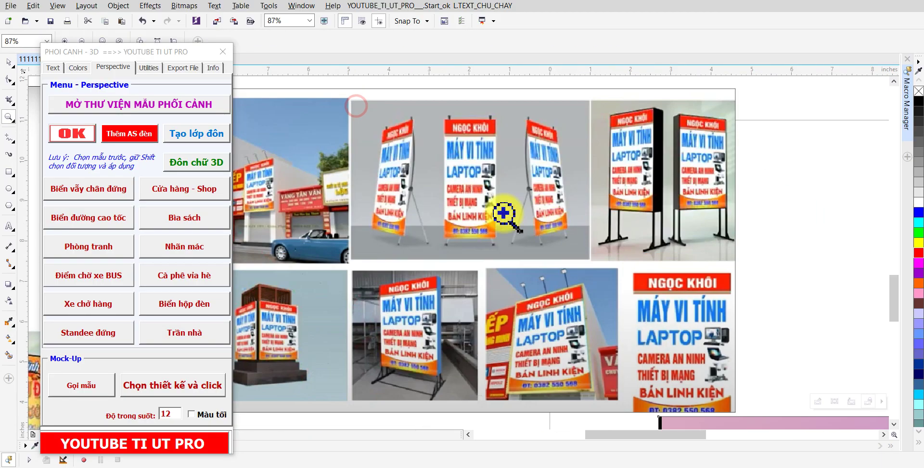
right_click(774, 147)
left_click(790, 147)
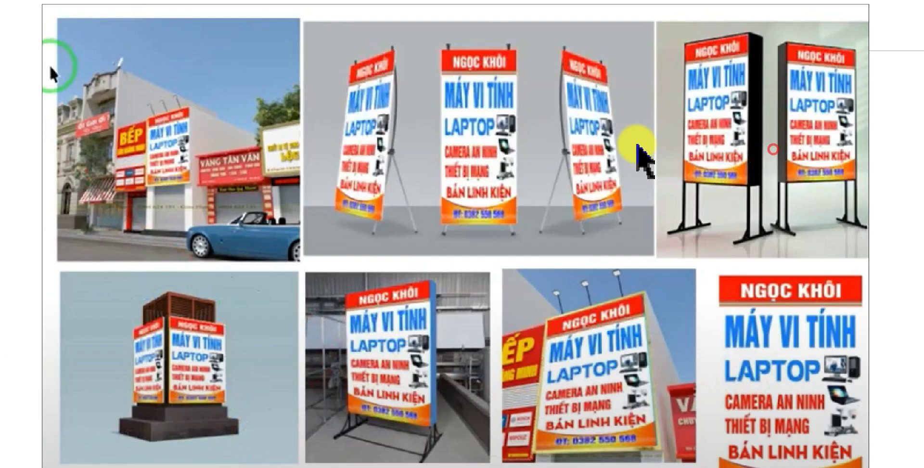
left_click(428, 342)
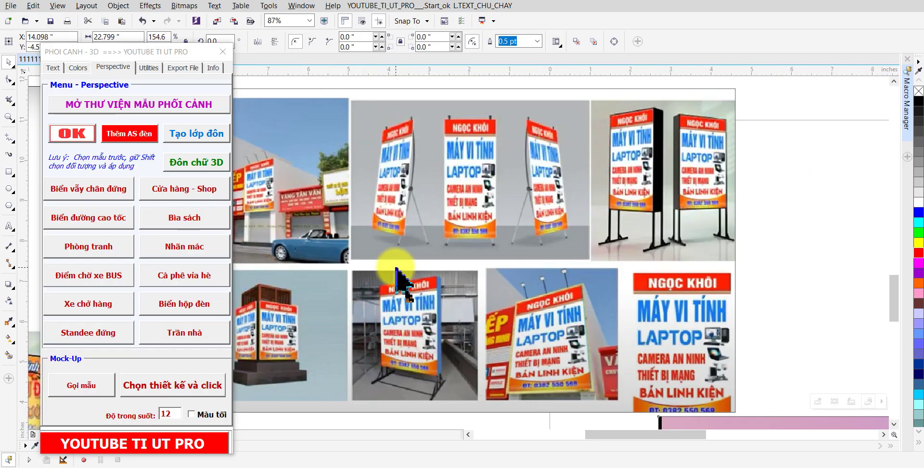
Move the perspective plugin panel to the bottom-left and preview the Nhậu Đêm mockups full-screen
scroll(396, 268, "down", 2)
scroll(395, 258, "down", 2)
mouse_move(155, 51)
left_mouse_down()
mouse_move(76, 382)
mouse_move(77, 445)
left_mouse_up()
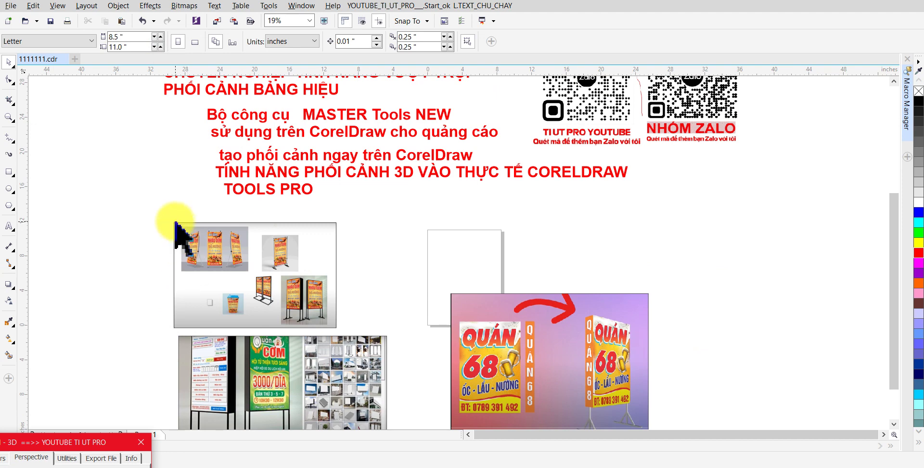
key("z")
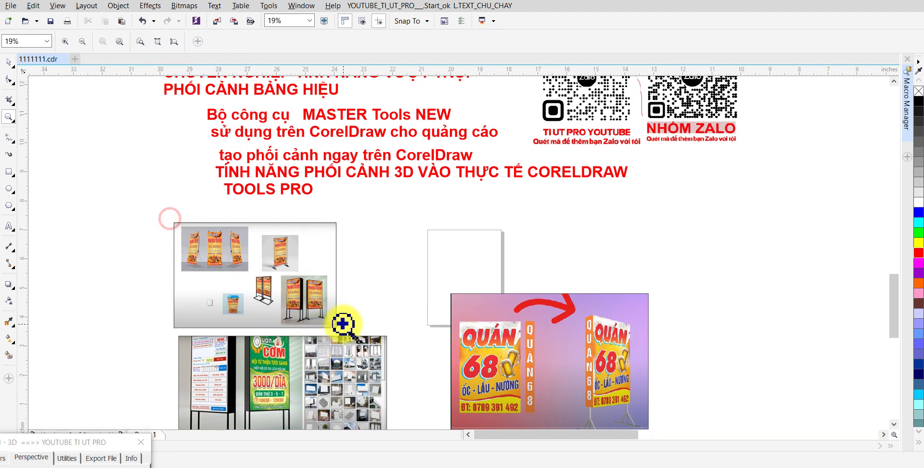
left_click_drag(333, 339, 342, 322)
right_click(128, 148)
left_click(159, 150)
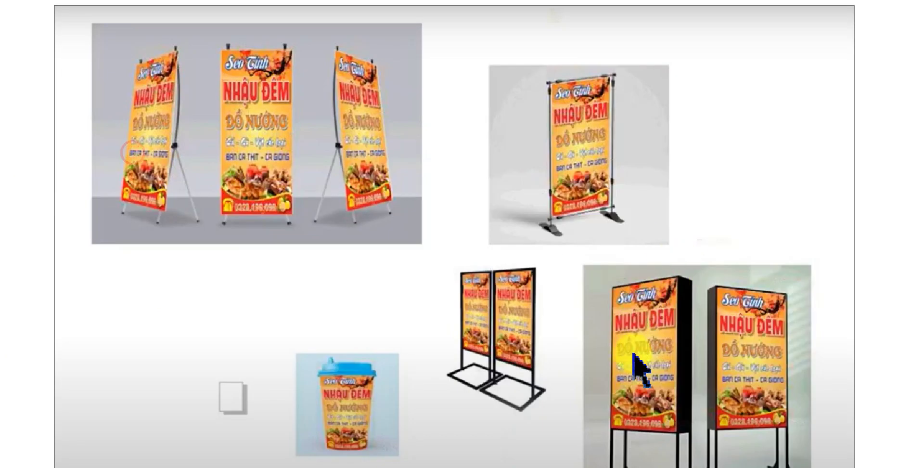
left_click(601, 395)
Zoom onto the Quán Cơm lightbox image and preview it full-screen
scroll(450, 309, "down", 3)
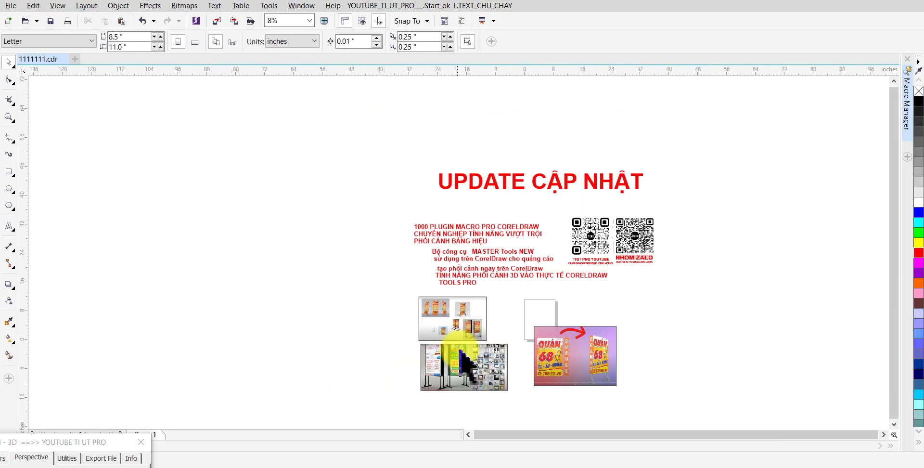
scroll(454, 374, "up", 2)
key("z")
left_click_drag(394, 326, 561, 398)
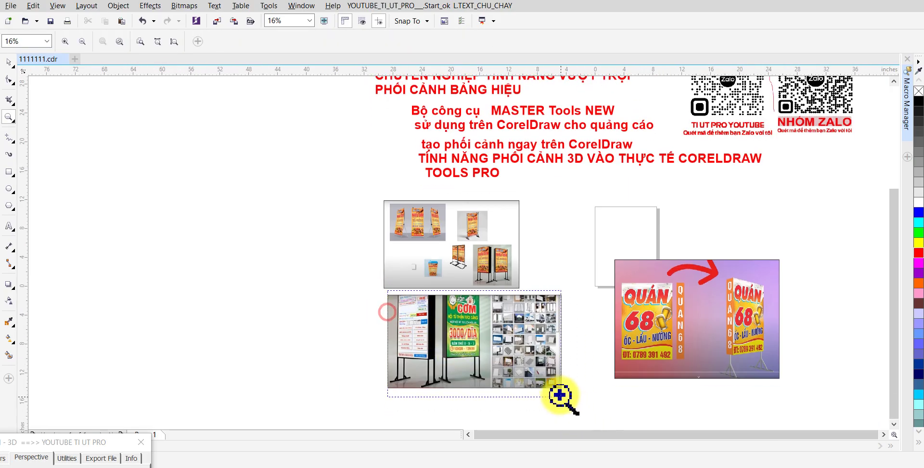
right_click(124, 128)
left_click(145, 131)
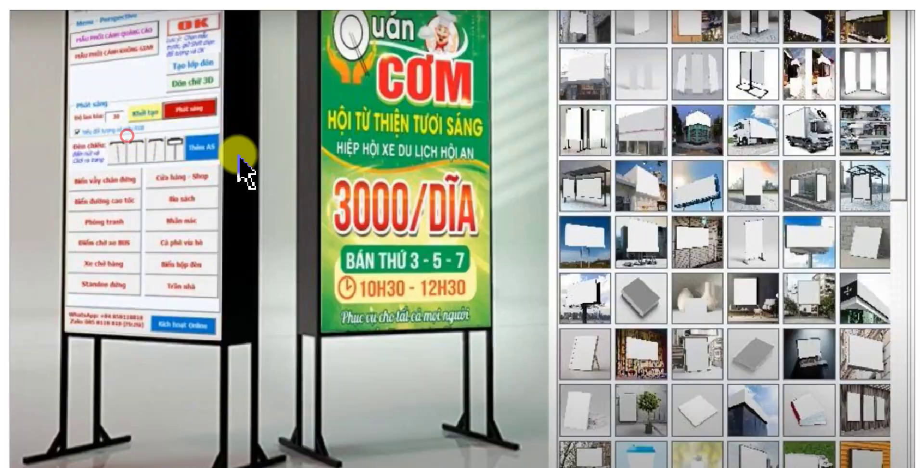
key("Escape")
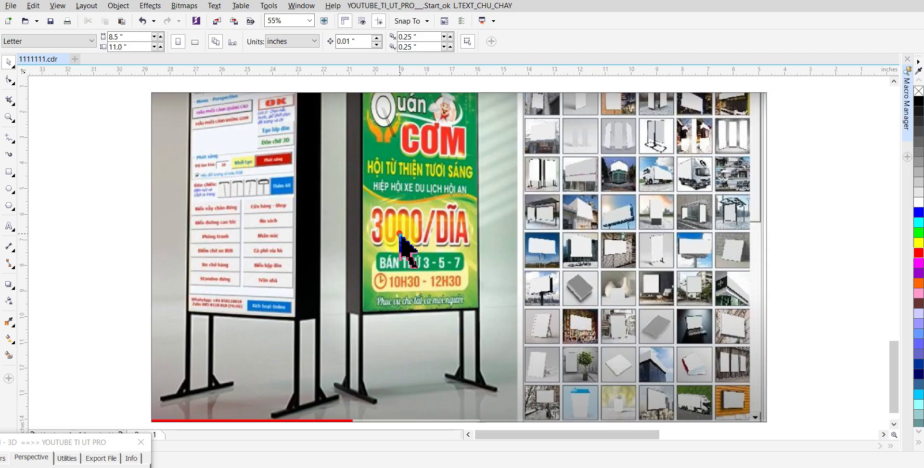
Zoom onto the Quán 68 poster image and preview it full-screen
scroll(405, 240, "down", 3)
scroll(424, 231, "down", 2)
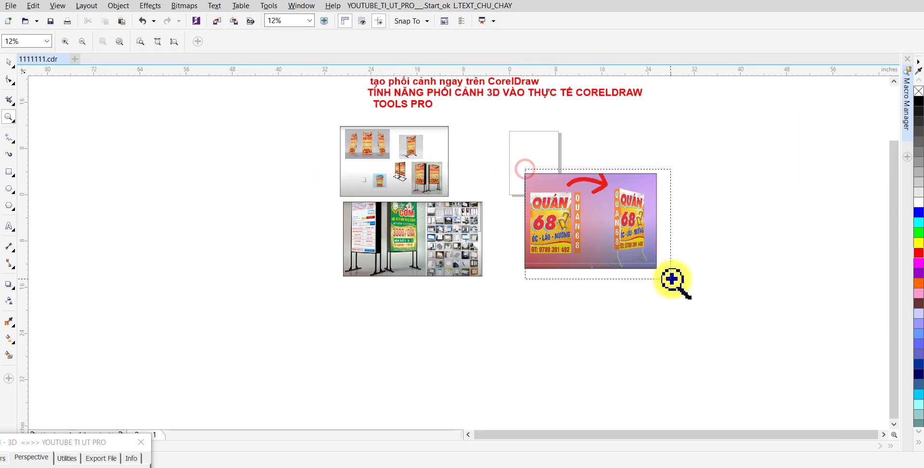
left_click_drag(592, 246, 671, 281)
key("space")
right_click(701, 141)
left_click(717, 146)
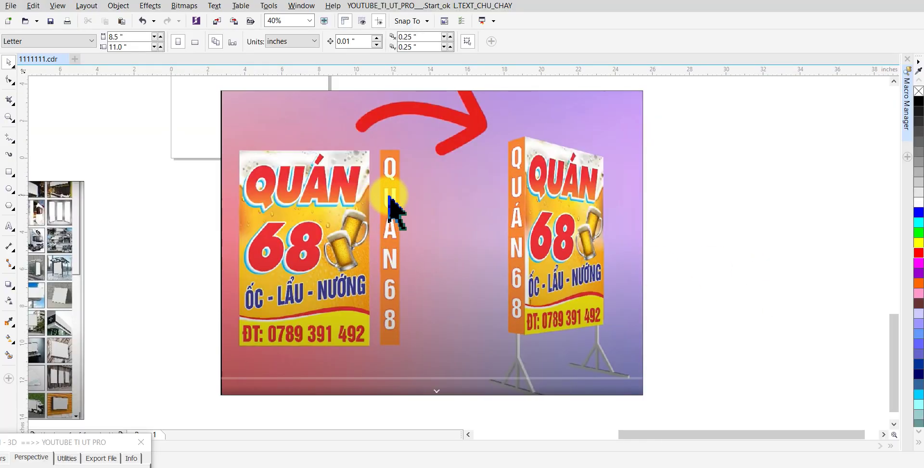
scroll(381, 206, "down", 2)
scroll(413, 183, "down", 2)
scroll(326, 165, "down", 1)
scroll(279, 154, "up", 1)
Delete all the mockup images and zoom in on the two QR codes
left_click_drag(268, 153, 588, 295)
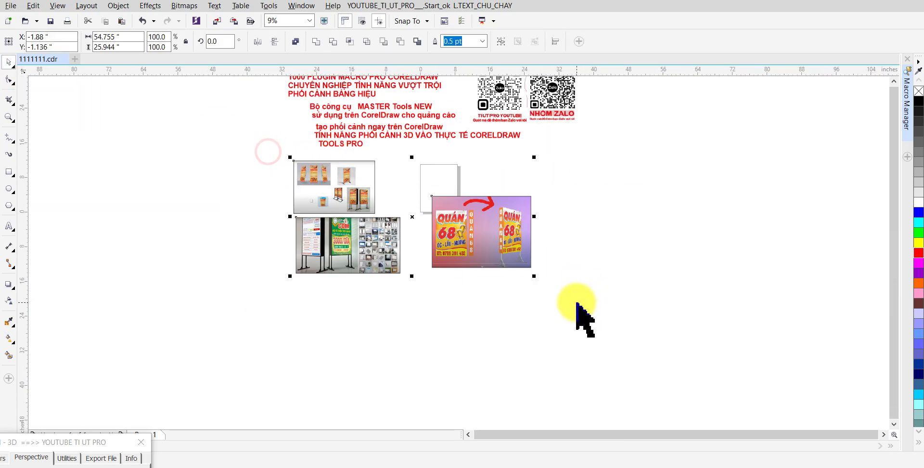
key("Delete")
key("F4")
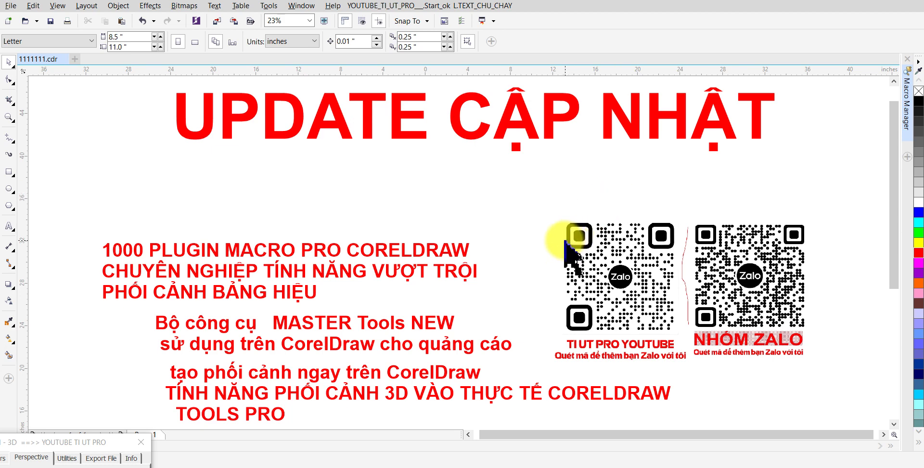
key("z")
mouse_move(557, 211)
left_mouse_down()
mouse_move(722, 350)
mouse_move(761, 371)
left_mouse_up()
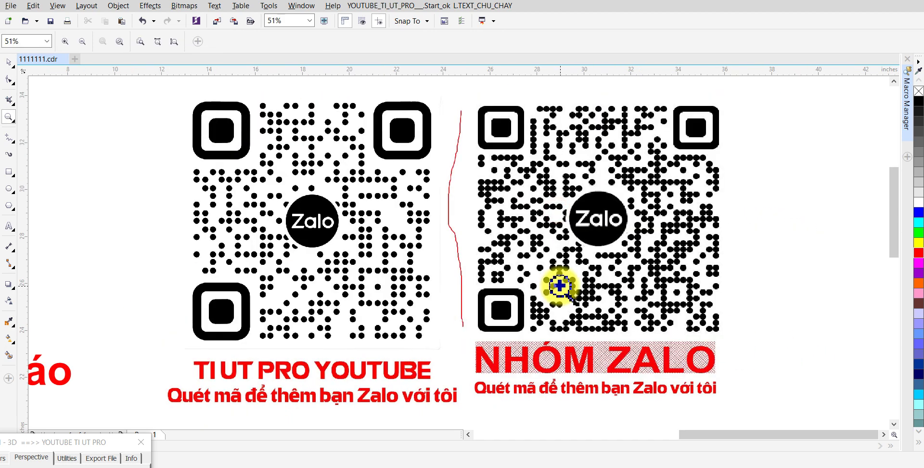
Preview the QR codes with F9, then restore the perspective panel and its template library
key("F9")
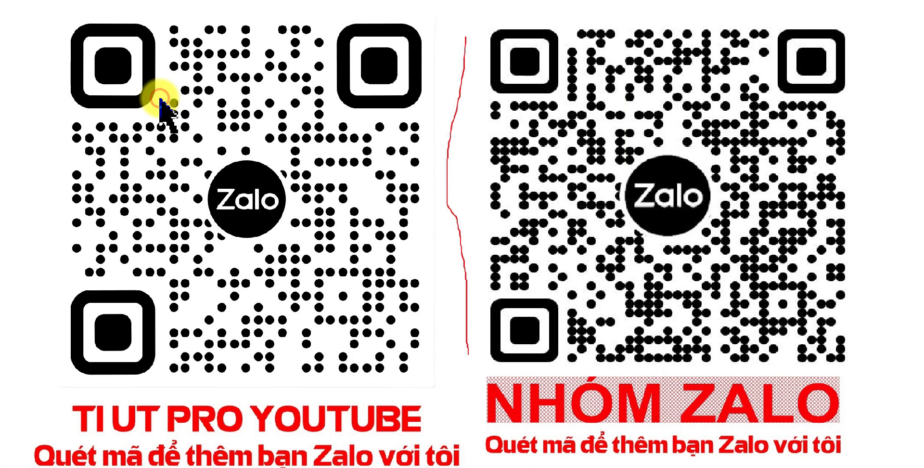
left_click(281, 159)
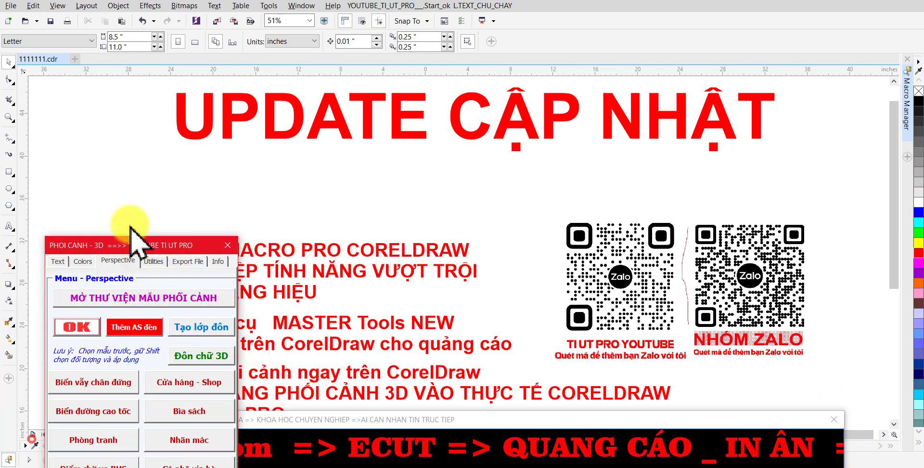
mouse_move(29, 440)
left_mouse_down()
mouse_move(130, 224)
mouse_move(113, 35)
mouse_move(99, 21)
left_mouse_up()
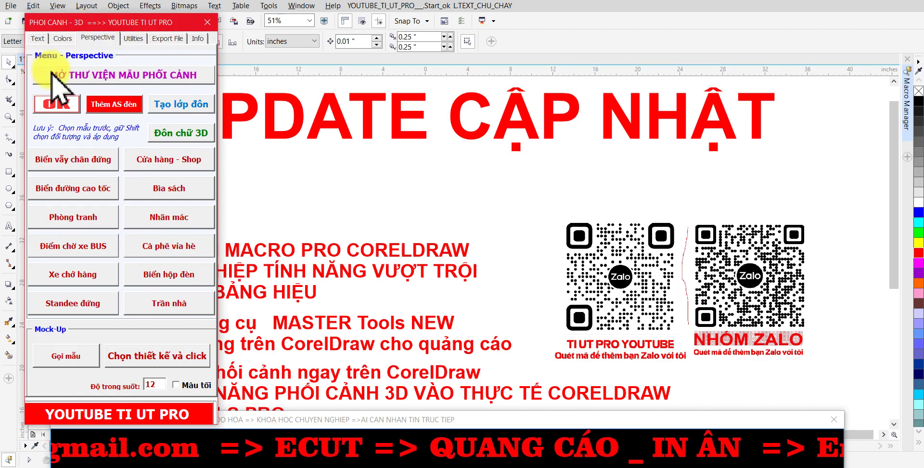
left_click(93, 77)
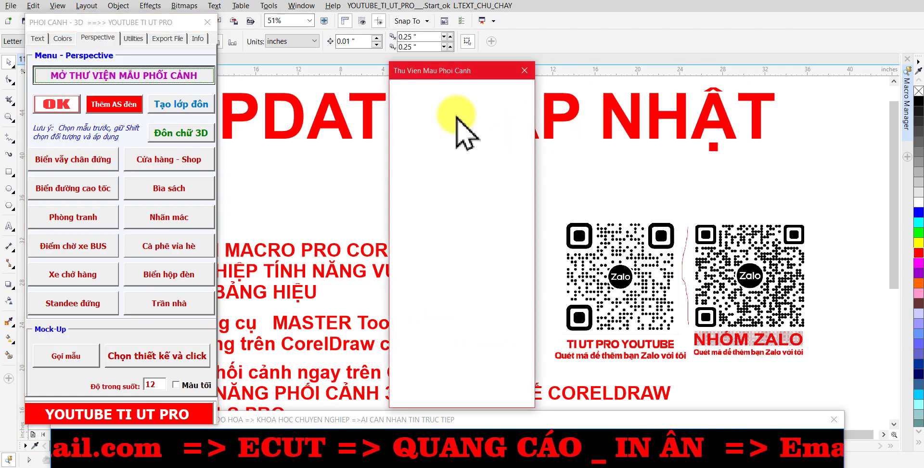
left_click_drag(527, 127, 527, 299)
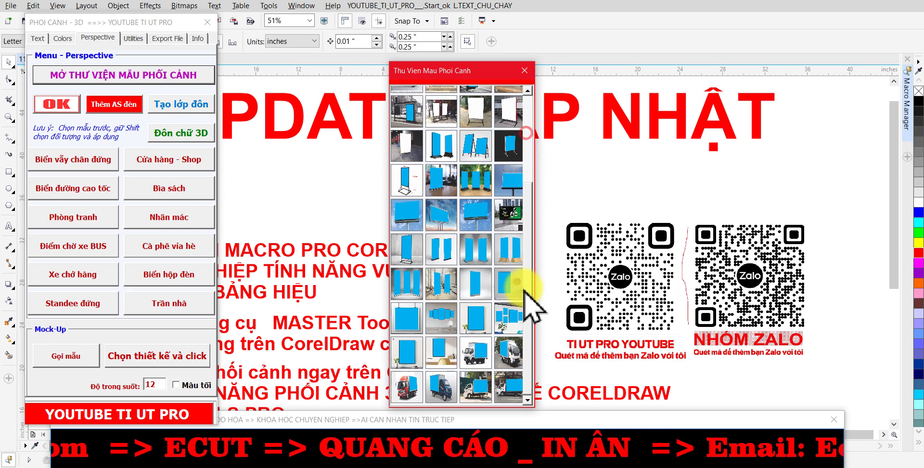
left_click(589, 178)
scroll(588, 178, "down", 3)
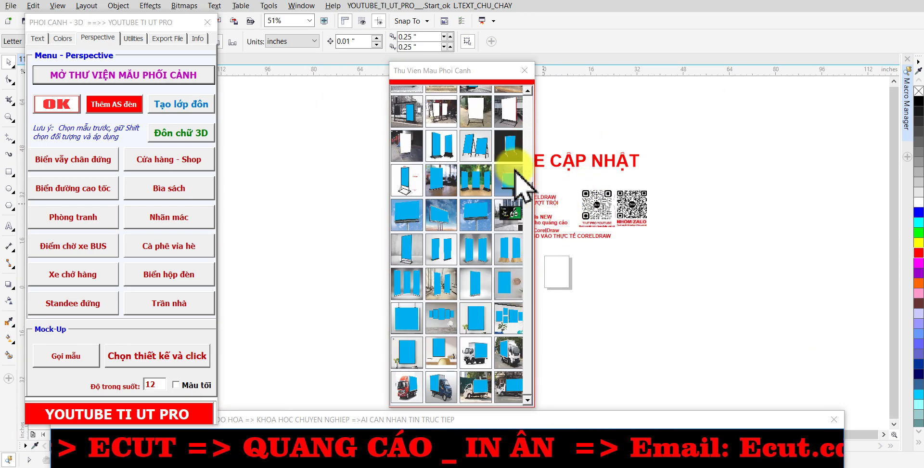
left_click_drag(456, 73, 715, 86)
scroll(471, 226, "up", 2)
scroll(470, 212, "up", 2)
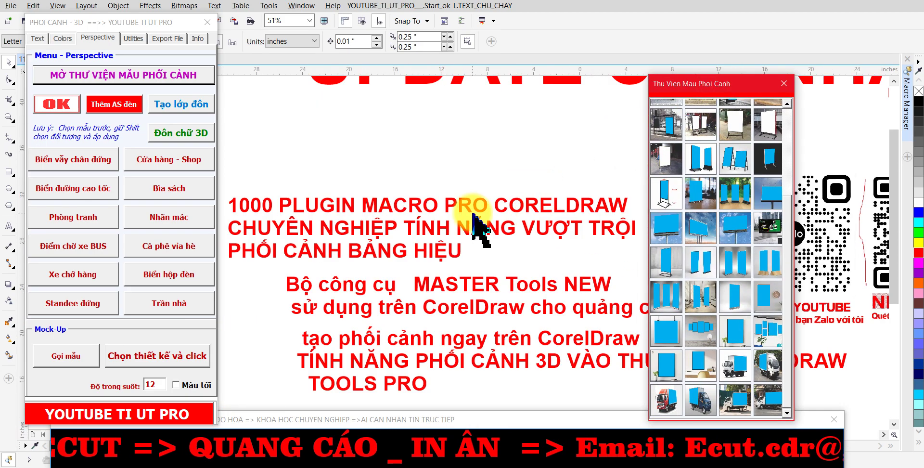
scroll(470, 192, "down", 2)
left_click_drag(676, 92, 767, 93)
key("z")
left_click_drag(338, 192, 641, 302)
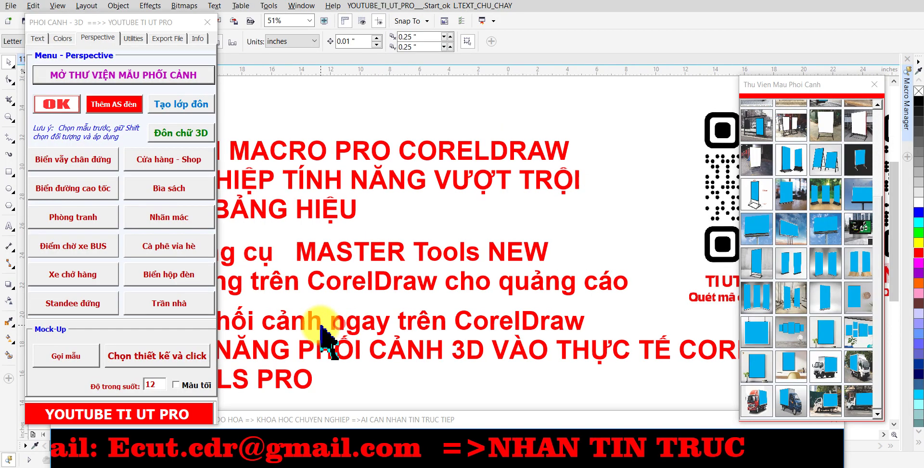
left_click(332, 311)
Move the UPDATE CẬP NHẬT heading down to an empty area of the page
scroll(331, 311, "down", 2)
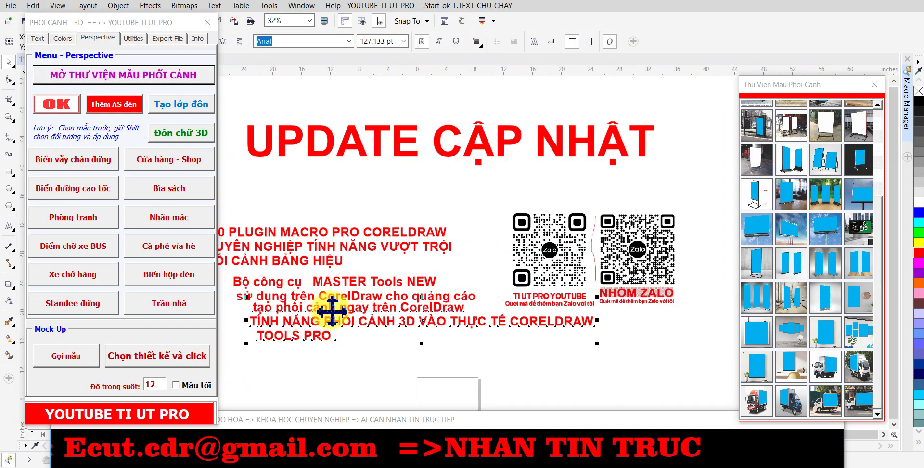
scroll(621, 260, "up", 2)
key("z")
left_click_drag(378, 149, 775, 375)
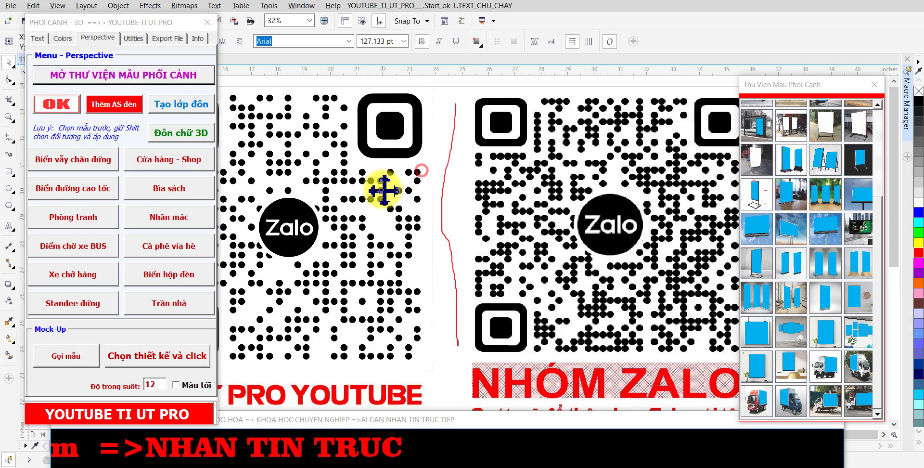
scroll(381, 189, "down", 2)
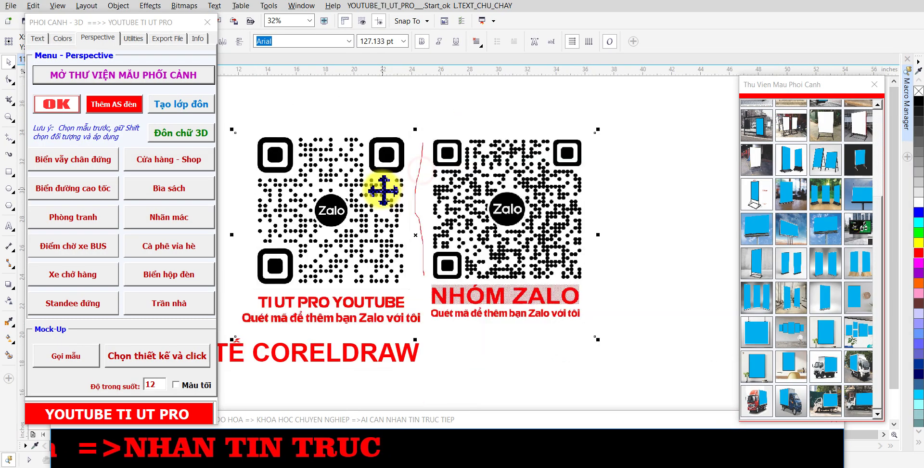
scroll(381, 189, "down", 2)
scroll(390, 125, "down", 1)
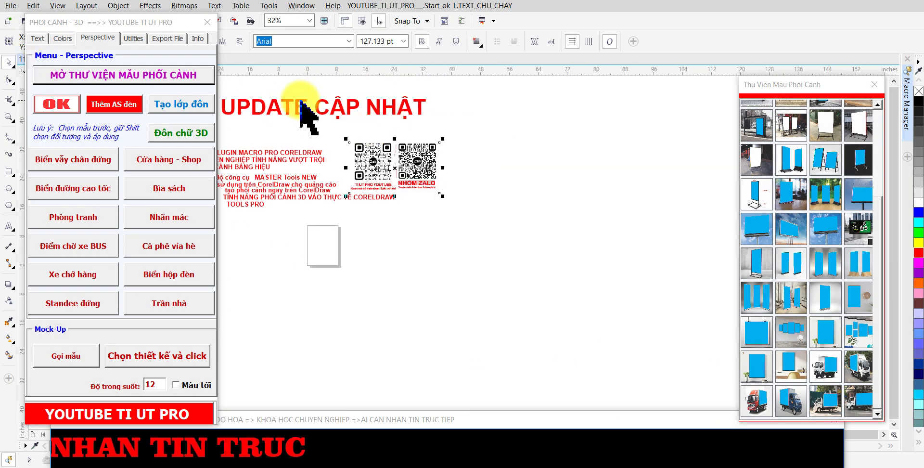
left_click_drag(301, 104, 367, 266)
Delete 'CẬP NHẬT' from the heading so it reads just 'UPDATE'
scroll(422, 266, "up", 1)
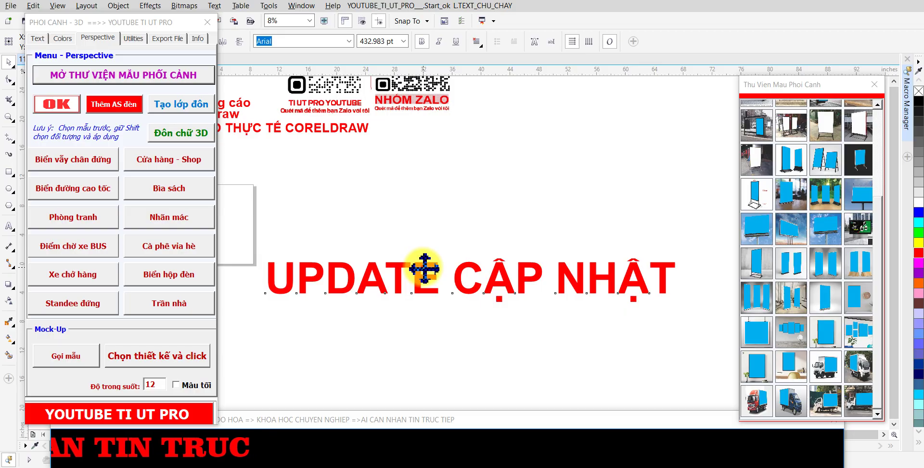
left_click(424, 269)
left_click_drag(448, 272, 664, 262)
key("Delete")
key("Escape")
Shift the mockup library left and choose the red storefront mockup
left_click_drag(807, 89, 627, 71)
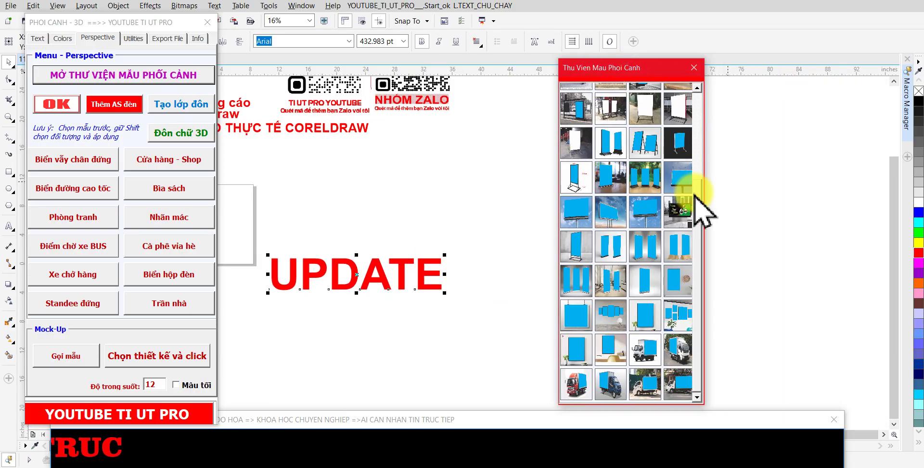
left_click_drag(696, 279, 699, 165)
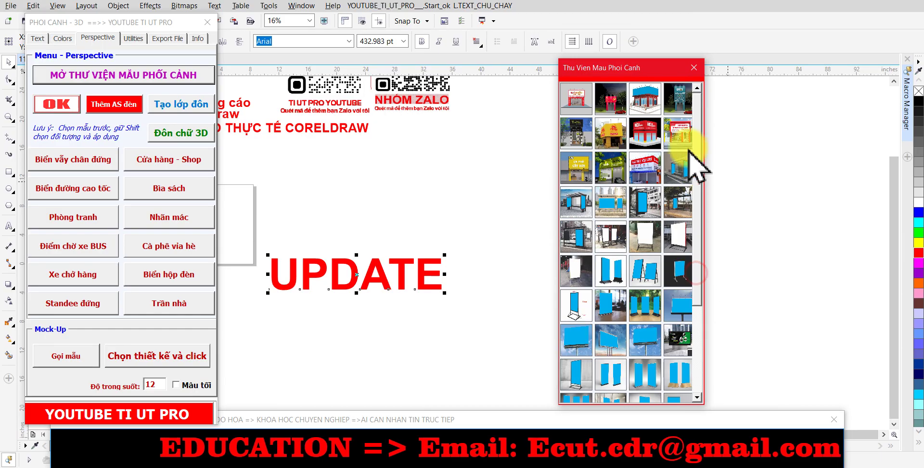
left_click(650, 137)
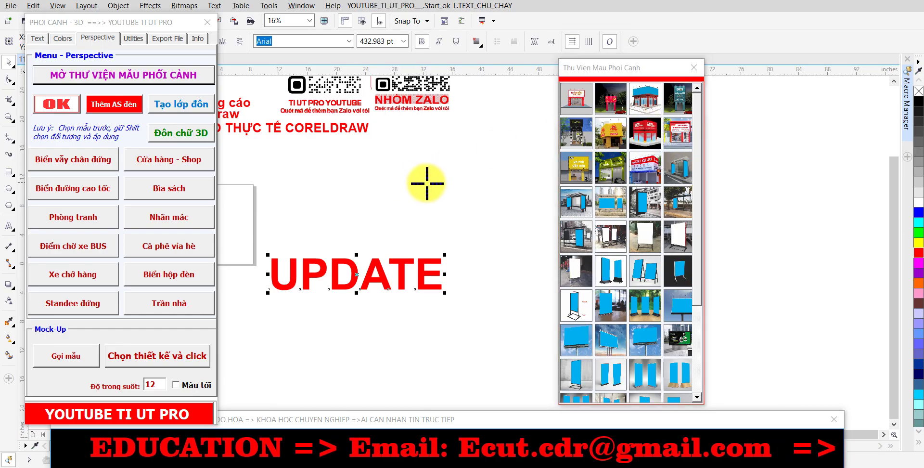
Place and size the red storefront mockup, with the UPDATE text moved below it
left_click(445, 186)
left_click_drag(422, 190, 427, 181)
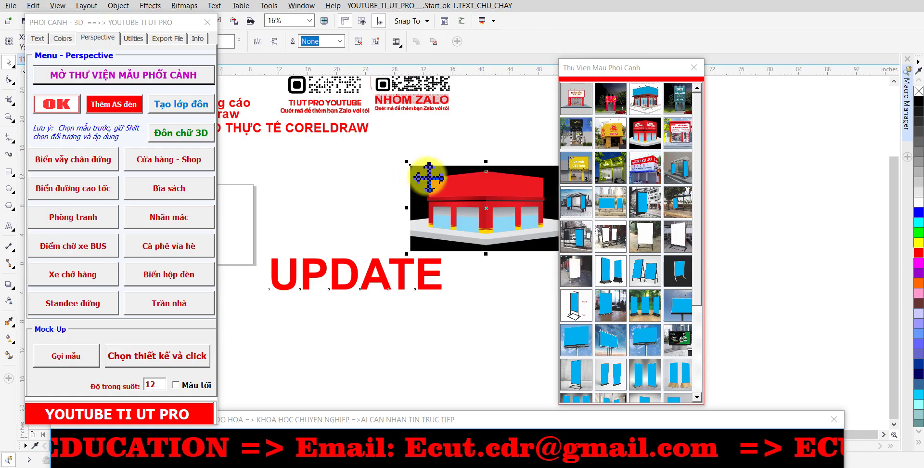
left_click_drag(448, 213, 393, 199)
scroll(394, 200, "up", 2)
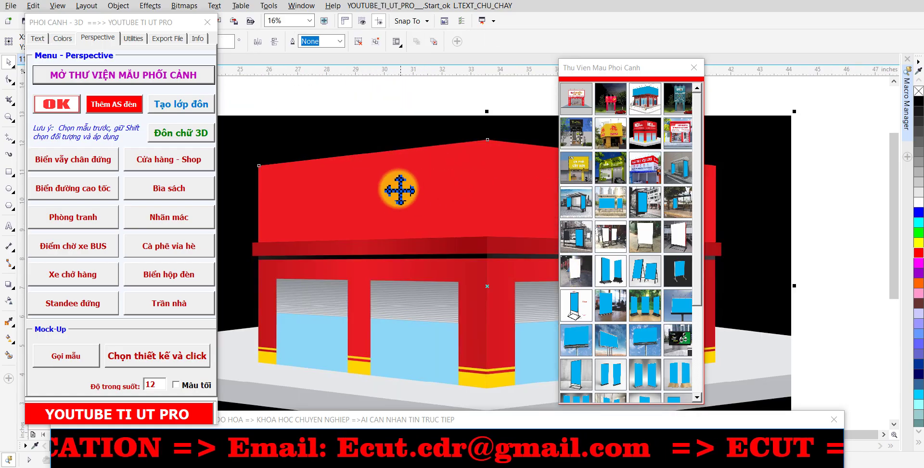
scroll(420, 193, "down", 1)
left_click_drag(587, 67, 711, 85)
left_click_drag(423, 337, 548, 345)
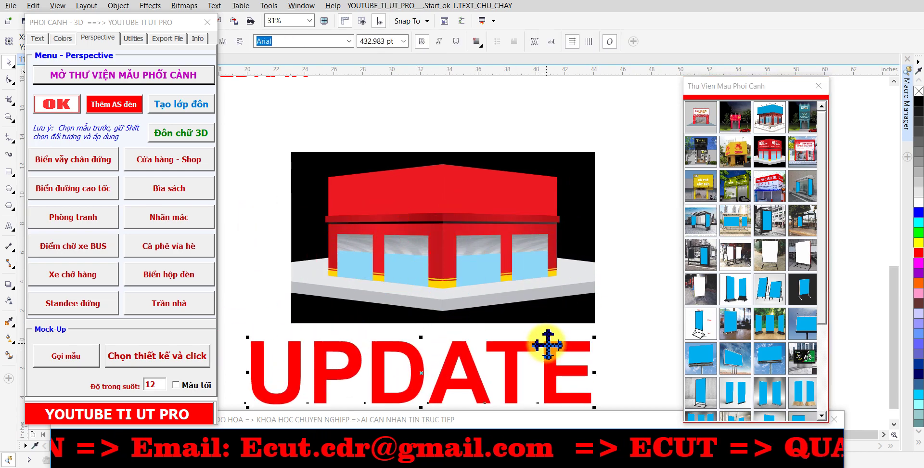
left_click(842, 177)
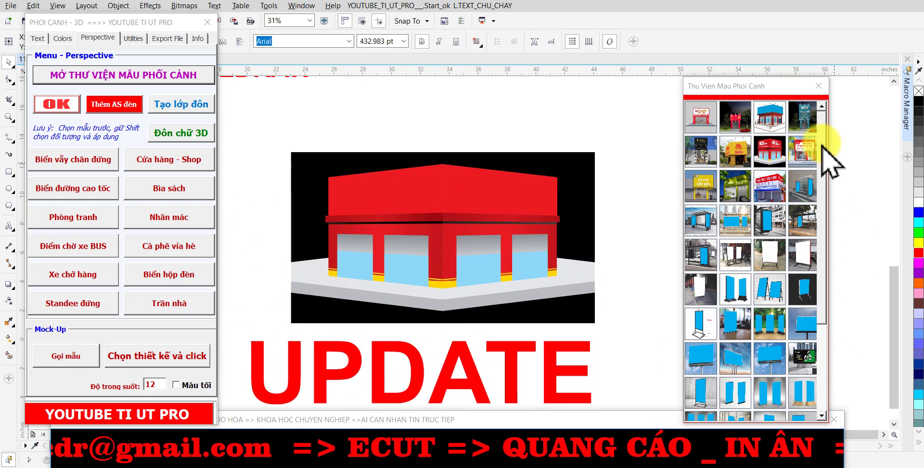
Place the red box-truck mockup with its blank blue cargo panel on the page
left_click_drag(822, 139, 824, 281)
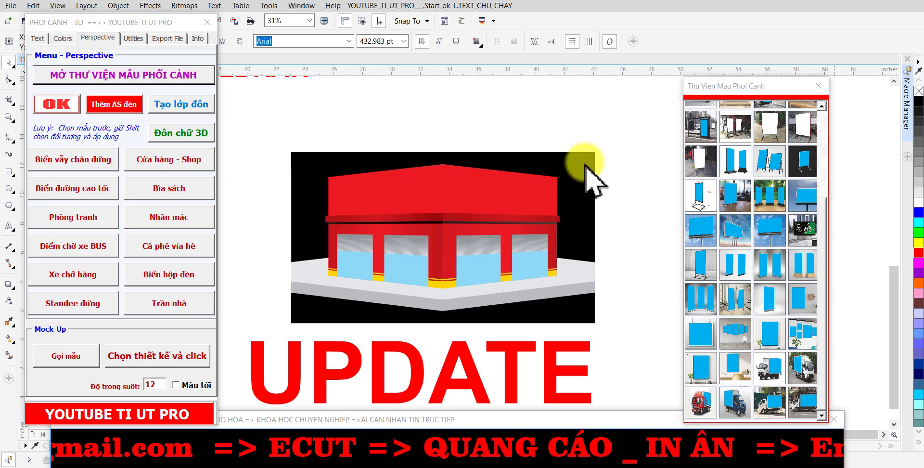
left_click(476, 107)
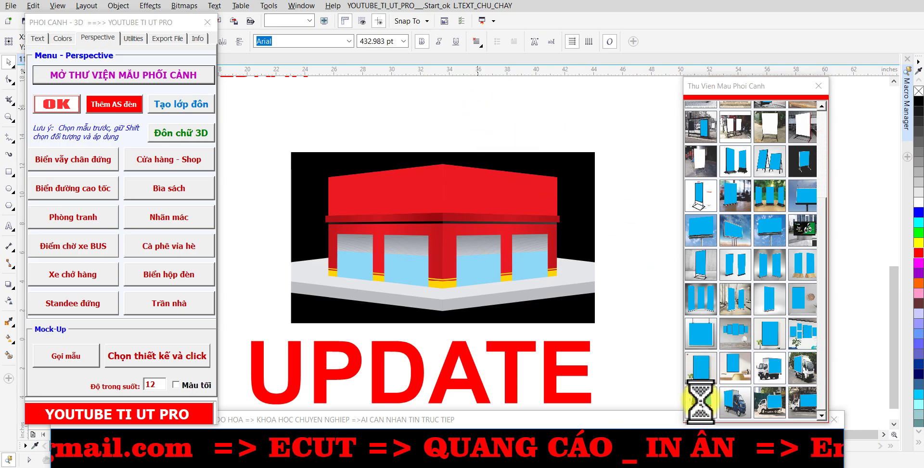
left_click(499, 125)
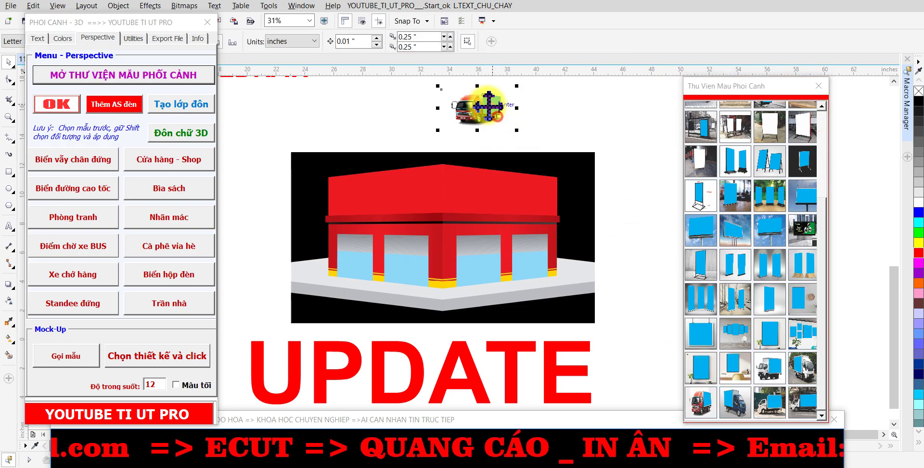
scroll(492, 105, "up", 2)
scroll(470, 108, "up", 1)
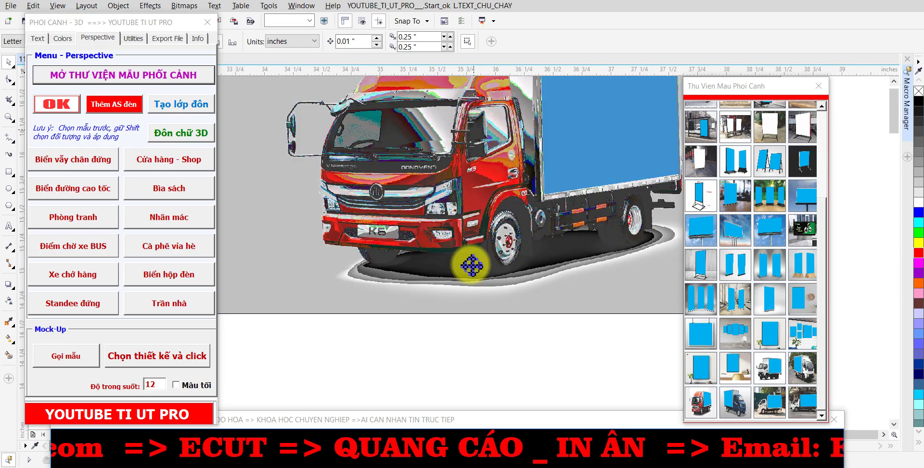
scroll(486, 231, "down", 1)
scroll(493, 219, "up", 2)
scroll(477, 210, "up", 1)
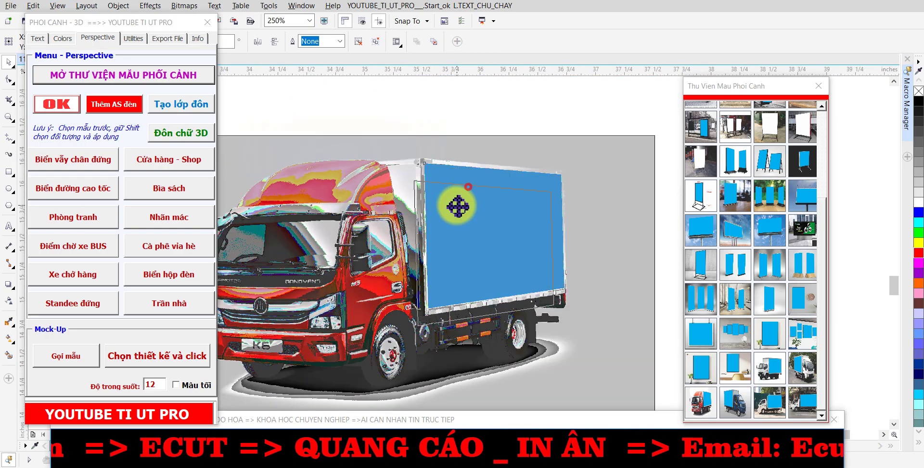
scroll(443, 212, "up", 2)
scroll(448, 221, "down", 3)
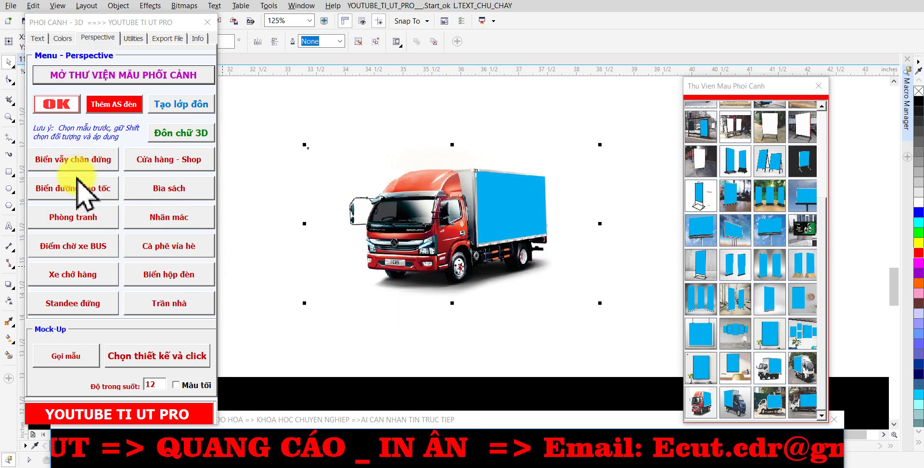
left_click(93, 244)
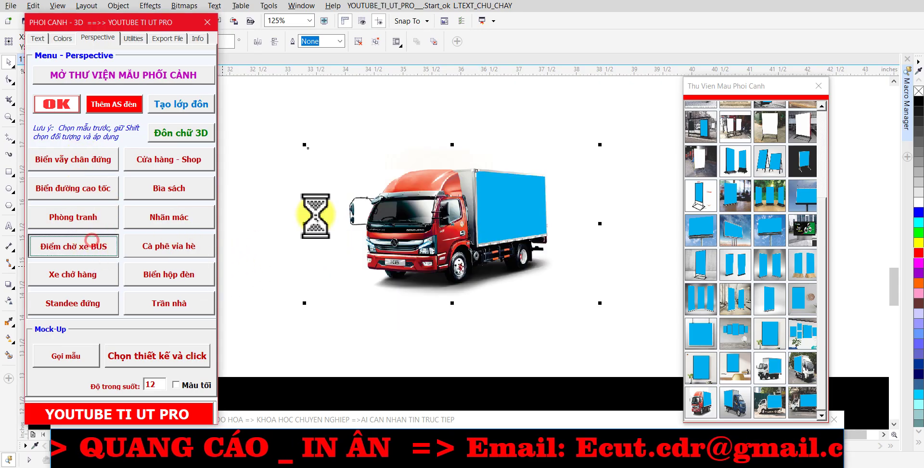
Bring the 'Điểm chờ xe BUS' shelter mockups into view, then switch to the plugin's text tools
scroll(424, 183, "down", 5)
scroll(361, 195, "up", 3)
scroll(364, 217, "up", 4)
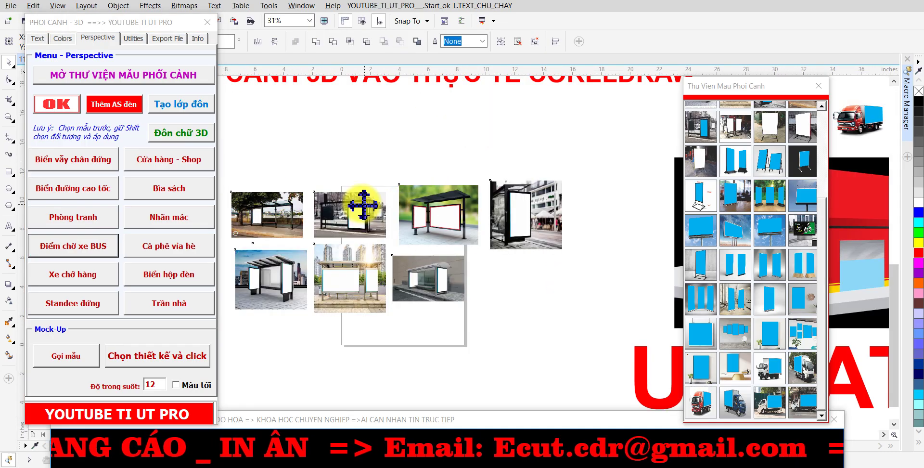
scroll(360, 205, "up", 2)
scroll(358, 213, "up", 3)
scroll(361, 213, "down", 2)
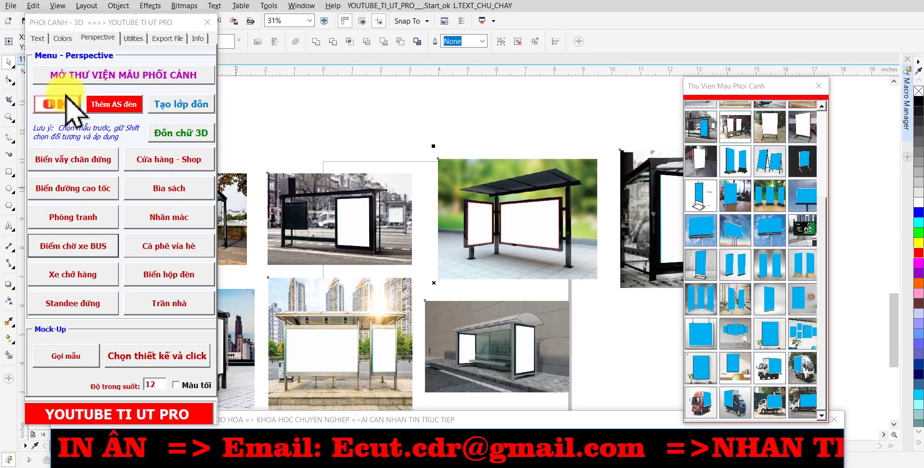
left_click(32, 39)
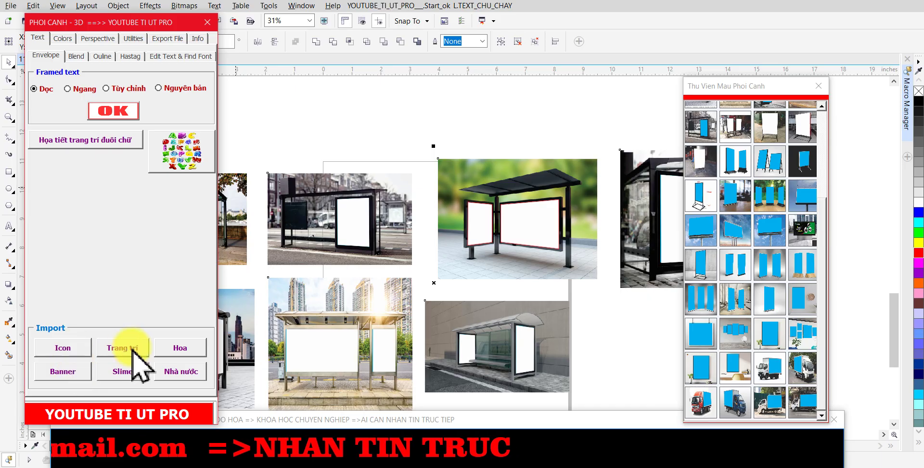
Duplicate UPDATE and move the copy up over the bus-stop images
left_click(51, 36)
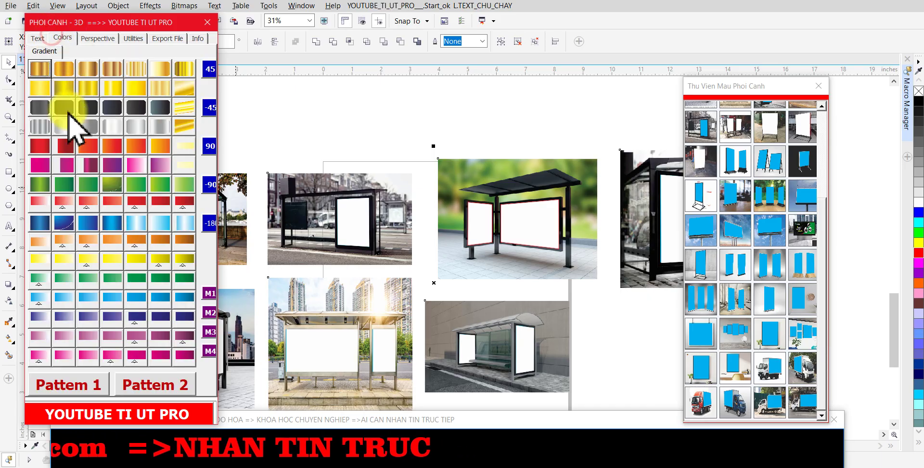
scroll(337, 194, "down", 3)
left_click_drag(529, 260, 330, 293)
scroll(328, 299, "up", 2)
left_click_drag(313, 259, 320, 206)
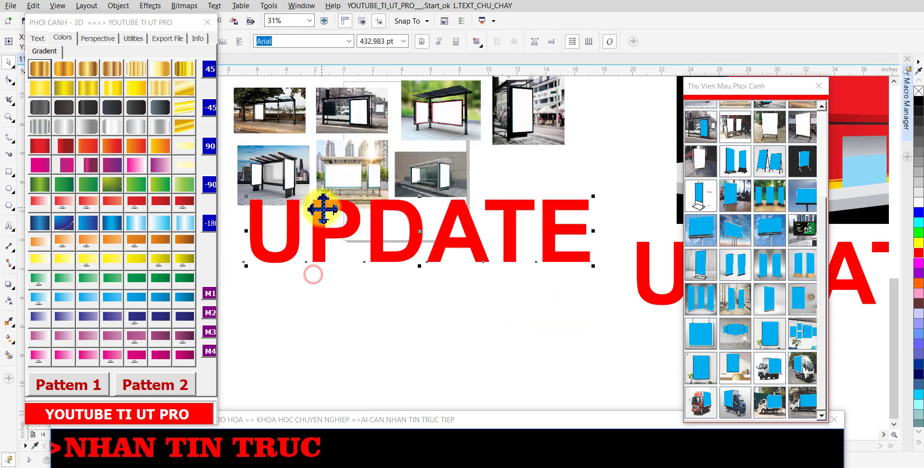
right_click(309, 337)
key("Escape")
mouse_move(317, 245)
left_mouse_down()
mouse_move(318, 180)
mouse_move(305, 144)
left_mouse_up()
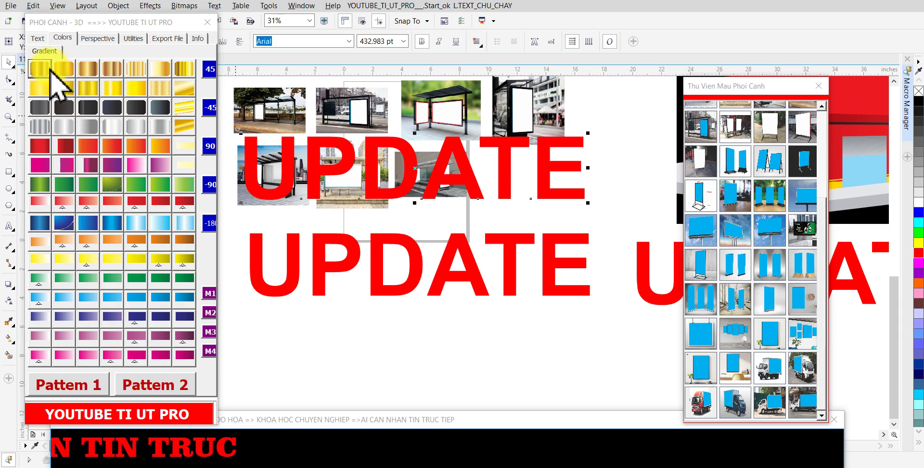
Fill the UPDATE copy with a brown-gold metallic gradient from the plugin swatches
left_click(64, 68)
left_click(98, 65)
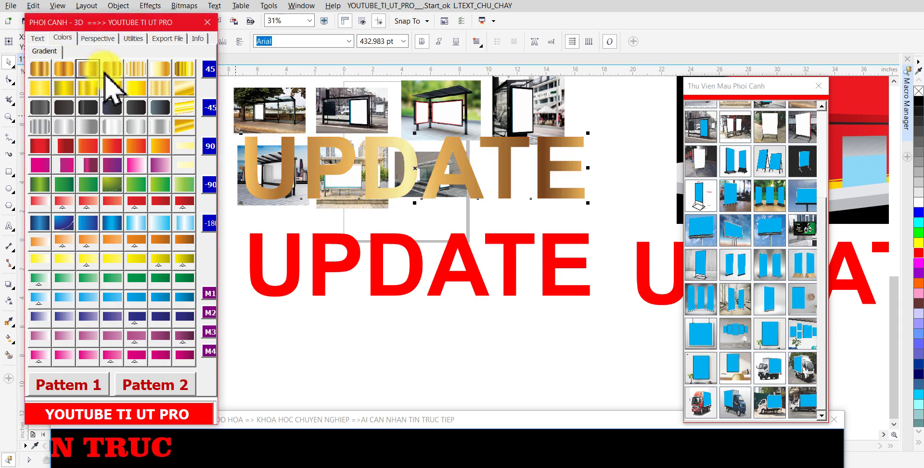
left_click(96, 39)
left_click(63, 38)
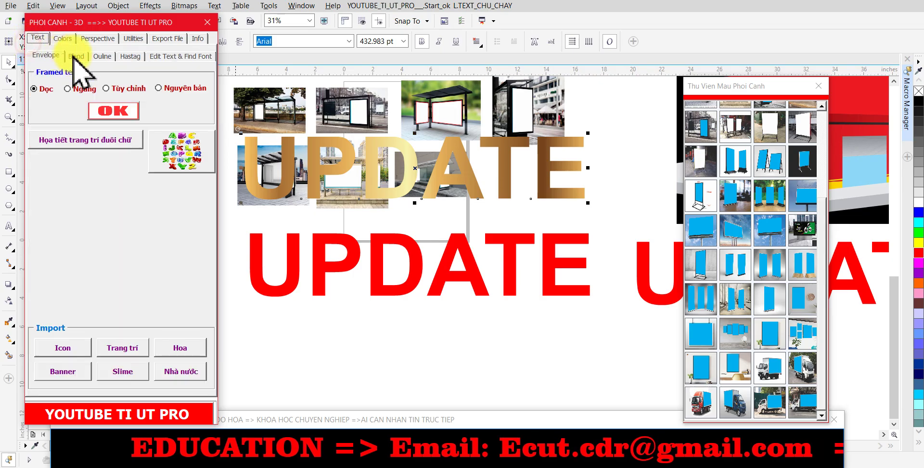
Place a light-blue UPDATE copy and give it a gold-and-red 3D blend style
left_click(76, 55)
left_click(110, 81)
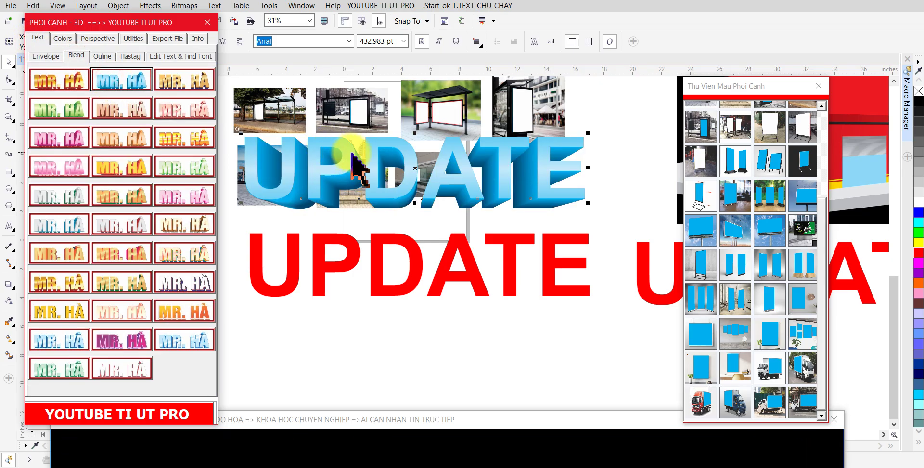
left_click_drag(378, 192, 402, 310)
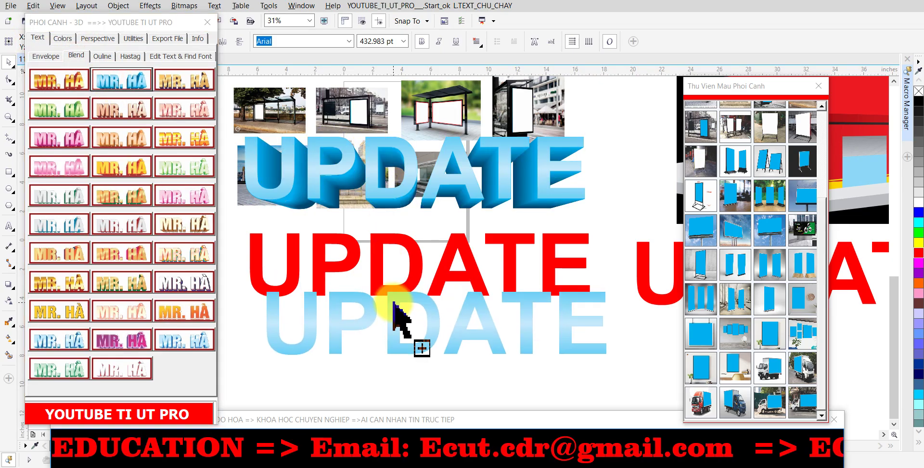
left_click(63, 82)
scroll(437, 331, "up", 2)
scroll(437, 330, "up", 1)
scroll(440, 223, "up", 1)
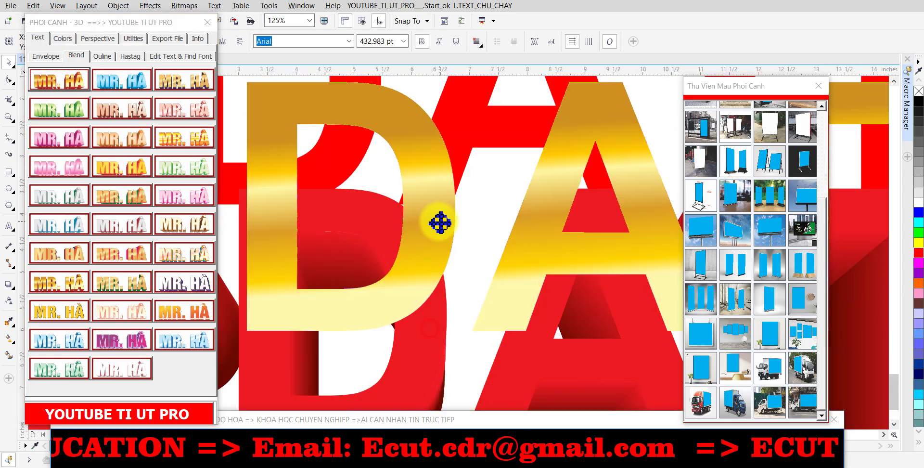
left_click(128, 339)
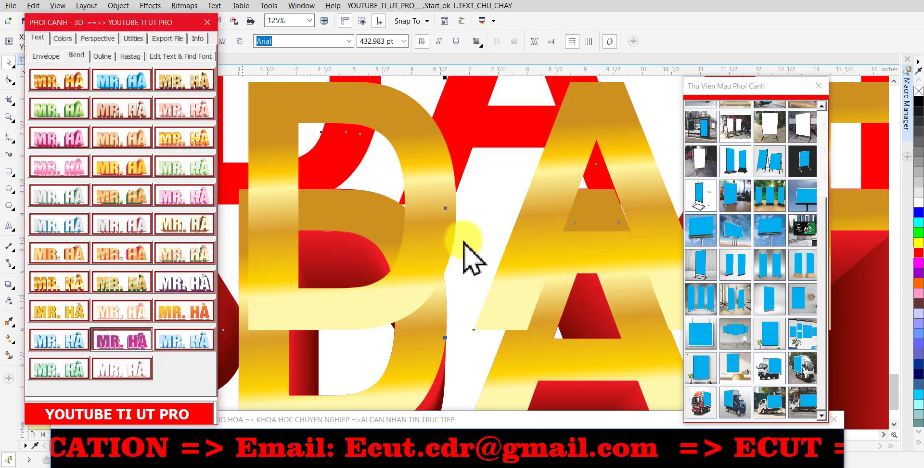
Move the mockup gallery aside and select the overlapping UPDATE texts for an outline style
scroll(434, 229, "down", 2)
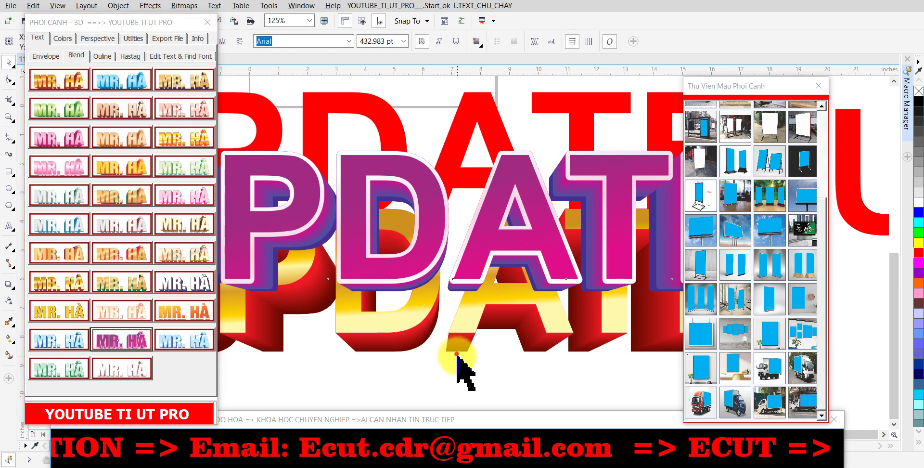
scroll(530, 267, "up", 4)
scroll(525, 264, "down", 3)
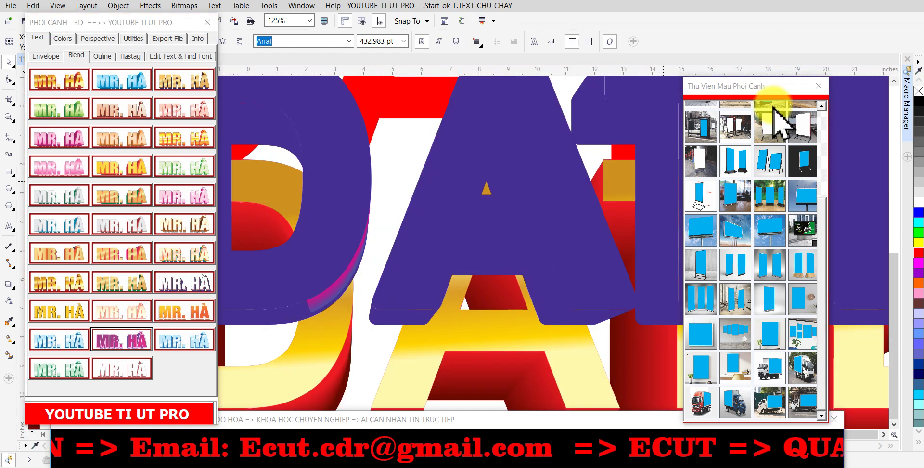
left_click_drag(747, 86, 794, 93)
scroll(485, 164, "down", 3)
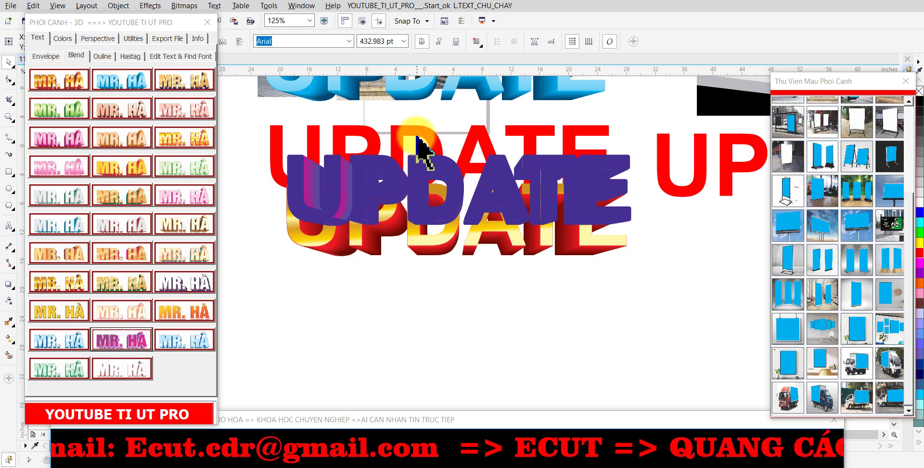
left_click_drag(404, 134, 420, 201)
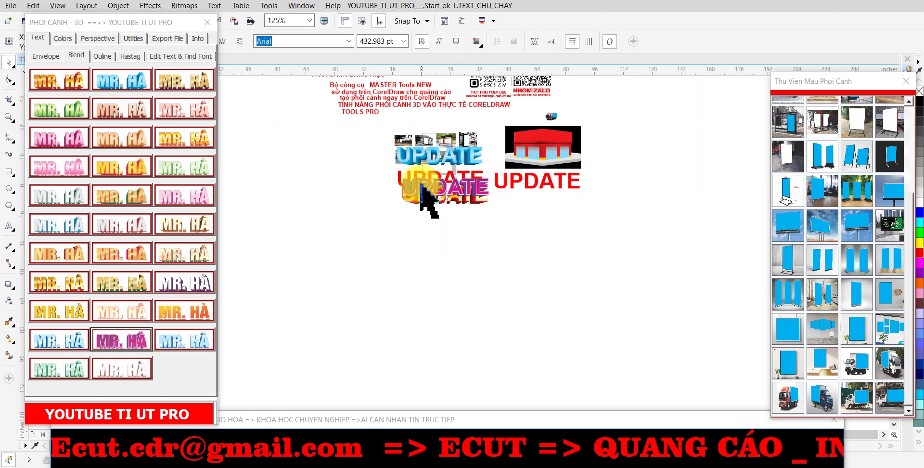
scroll(424, 212, "up", 2)
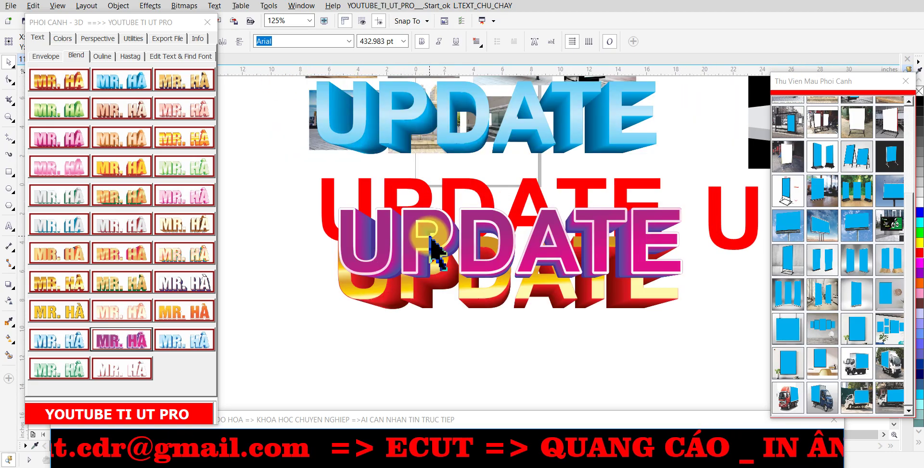
left_click(101, 57)
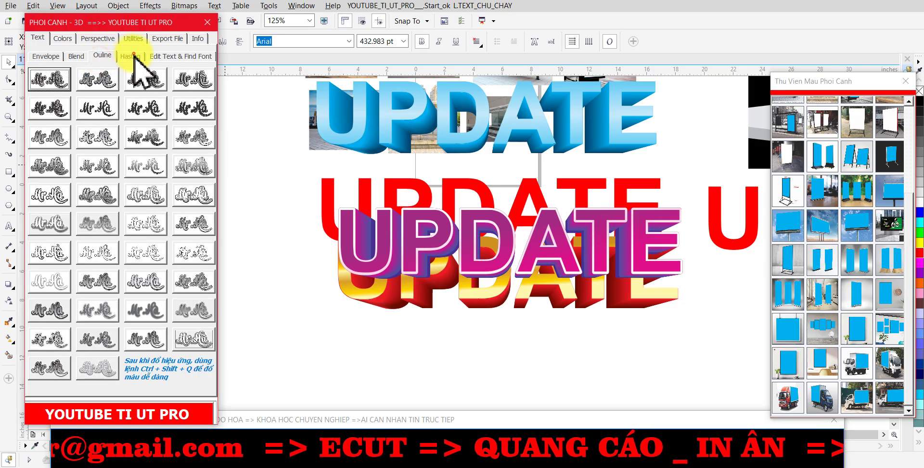
Copy the red UPDATE with a cream, pink-purple-outlined Hastag style, plus another copy higher up
left_click(131, 55)
left_click_drag(365, 192, 306, 293)
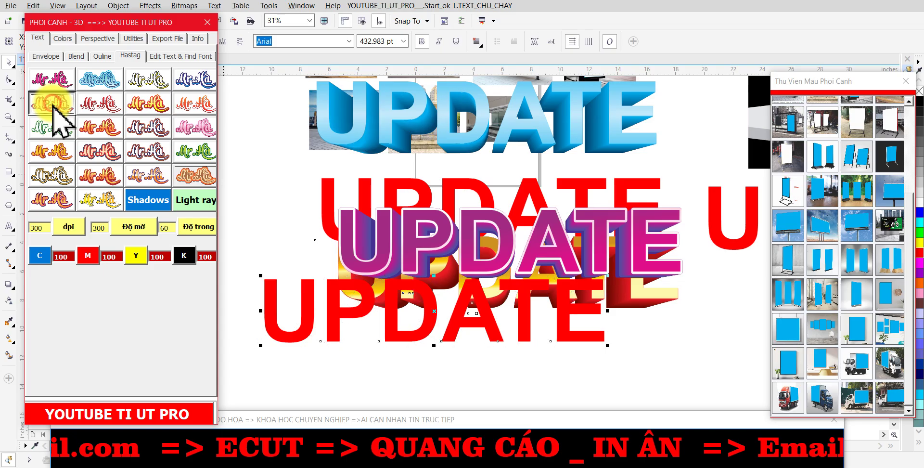
left_click(369, 308)
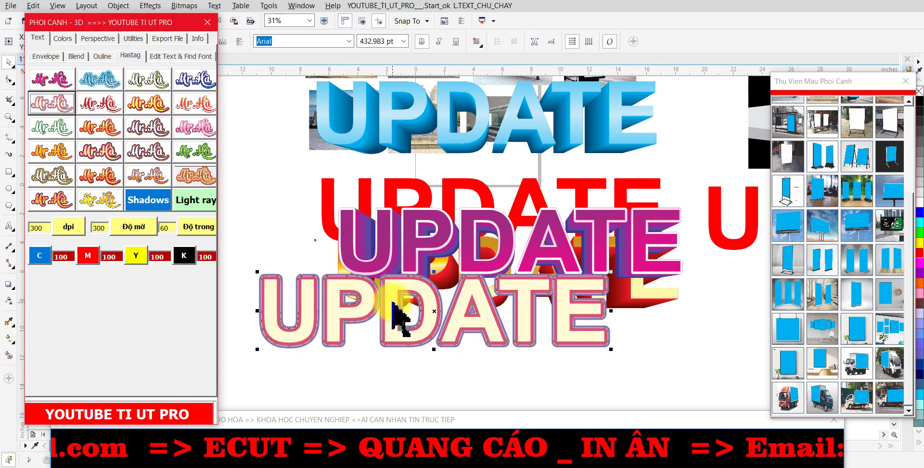
left_click(304, 244)
left_click_drag(326, 204, 331, 208)
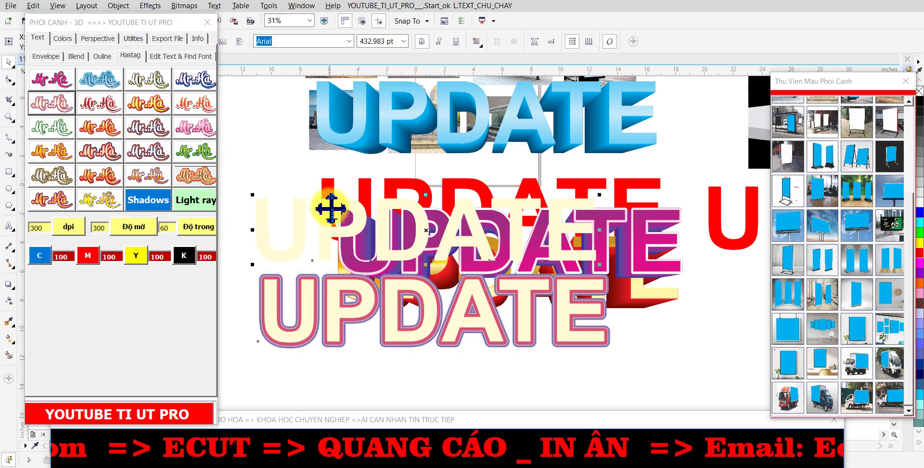
left_click(162, 55)
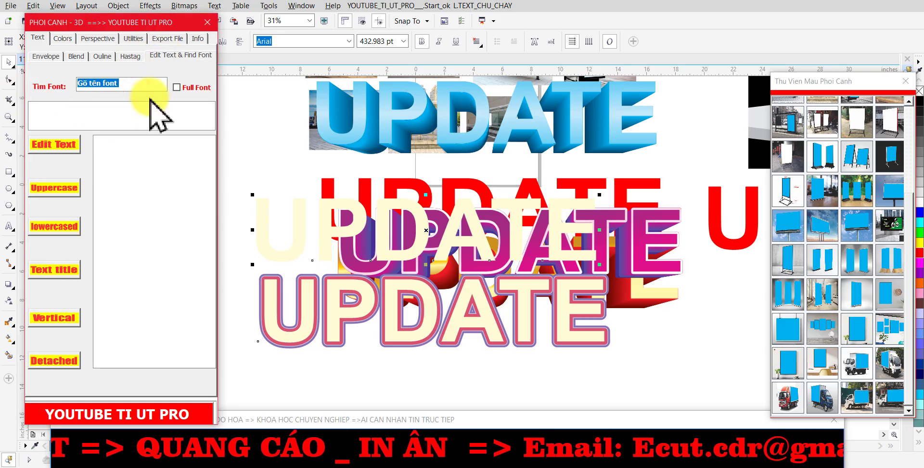
Set the upper UPDATE copy in UTM Banque, colour it magenta, and open Colors > Pattern 1
type("UTM")
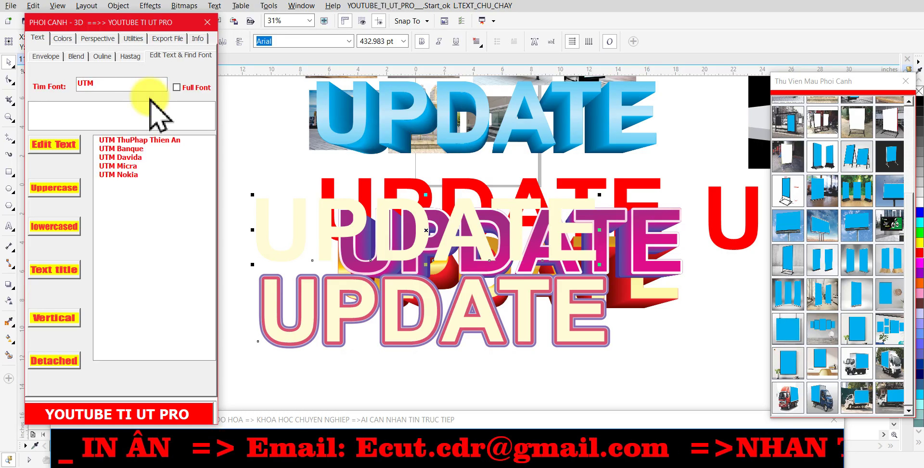
left_click(118, 148)
left_click(118, 166)
left_click(118, 149)
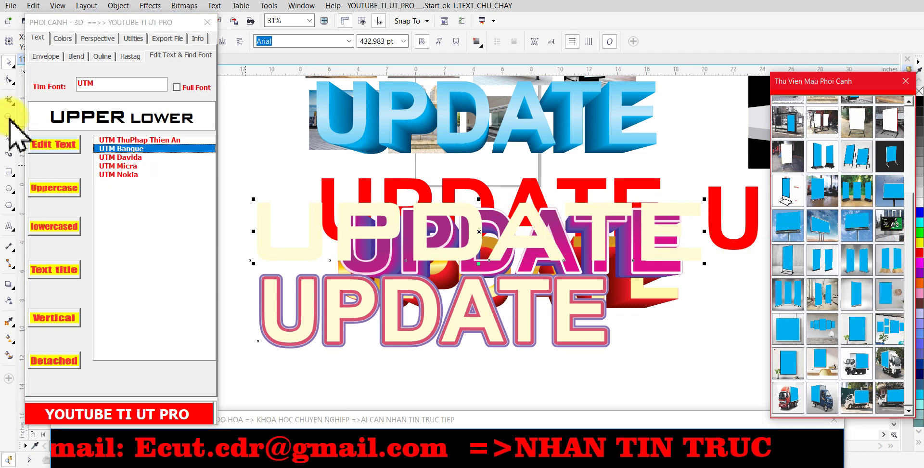
left_click(919, 263)
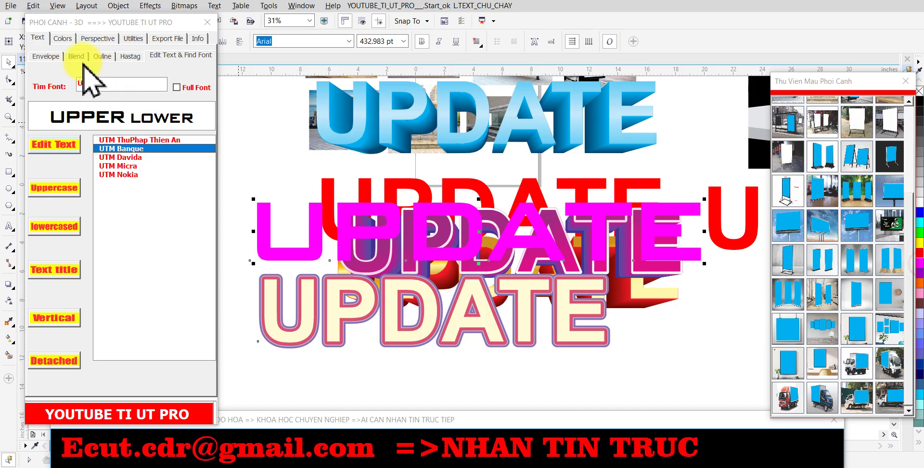
left_click(63, 38)
left_click(76, 385)
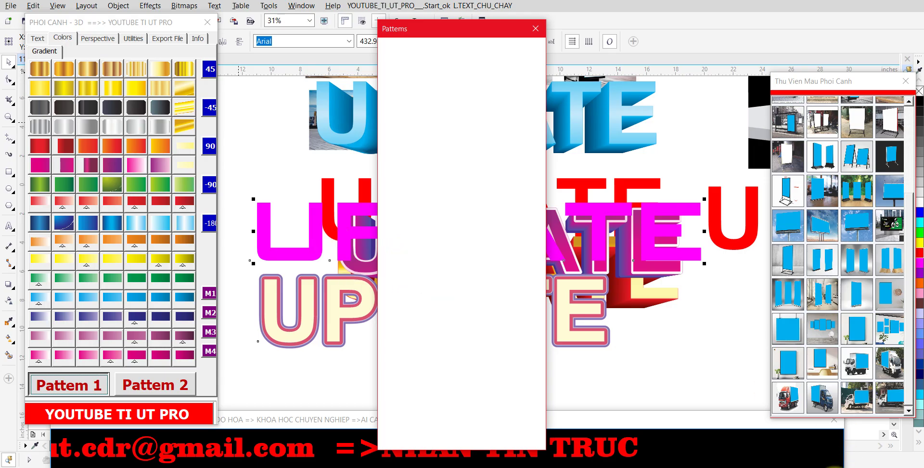
Duplicate the magenta UPDATE lower down and fill it with a rainbow gradient pattern
left_click_drag(633, 24, 691, 28)
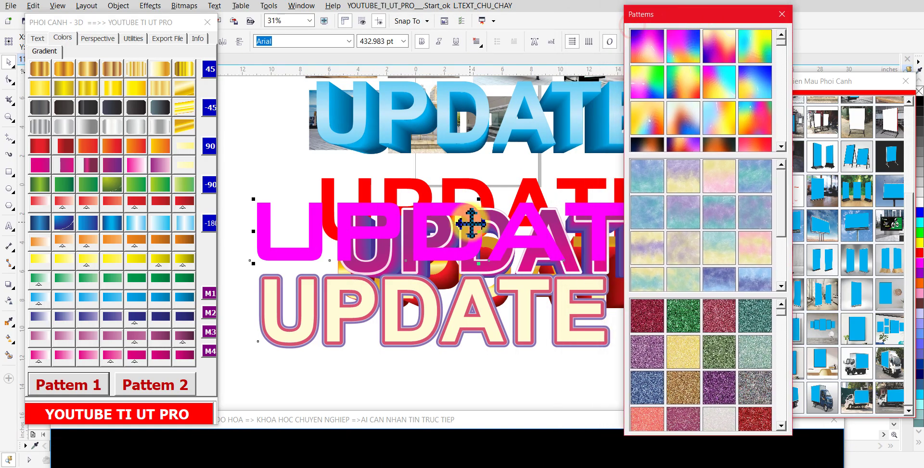
scroll(470, 223, "down", 3)
mouse_move(470, 222)
left_mouse_down()
mouse_move(421, 315)
mouse_move(424, 289)
mouse_move(474, 283)
left_mouse_up()
scroll(421, 315, "up", 2)
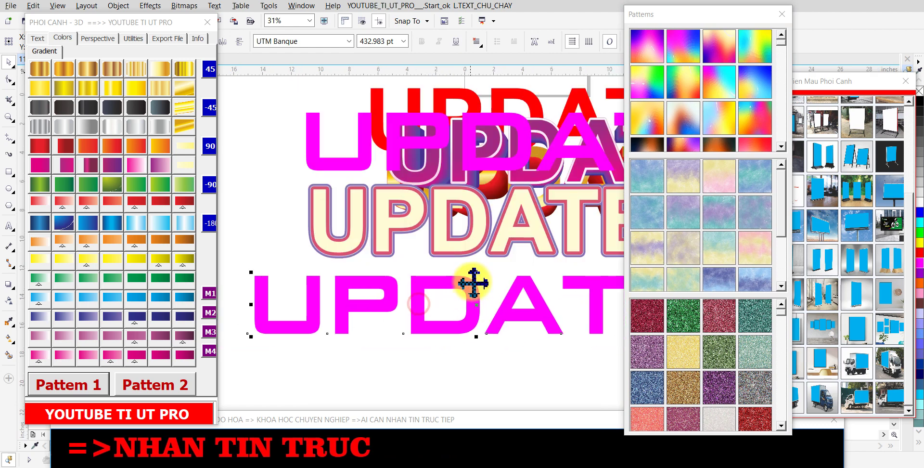
left_click(648, 61)
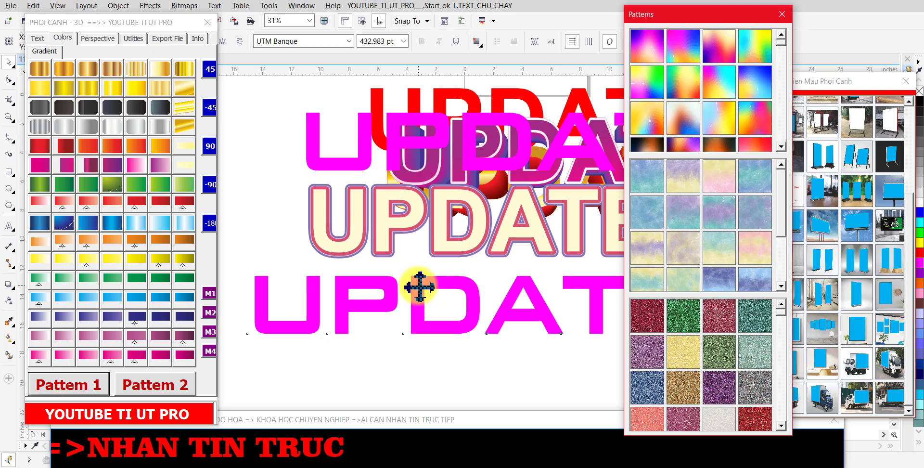
Place a copy of the light-blue UPDATE down and to the left
scroll(431, 293, "up", 2)
scroll(468, 219, "up", 2)
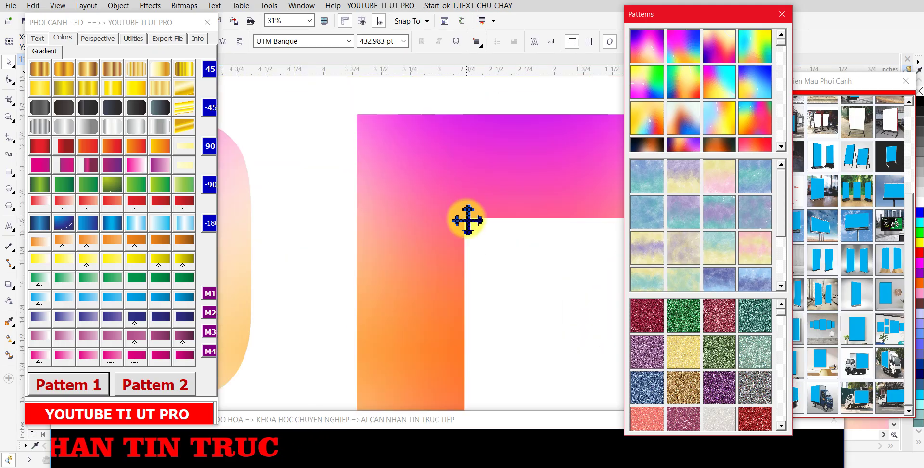
scroll(450, 203, "down", 3)
scroll(451, 205, "down", 2)
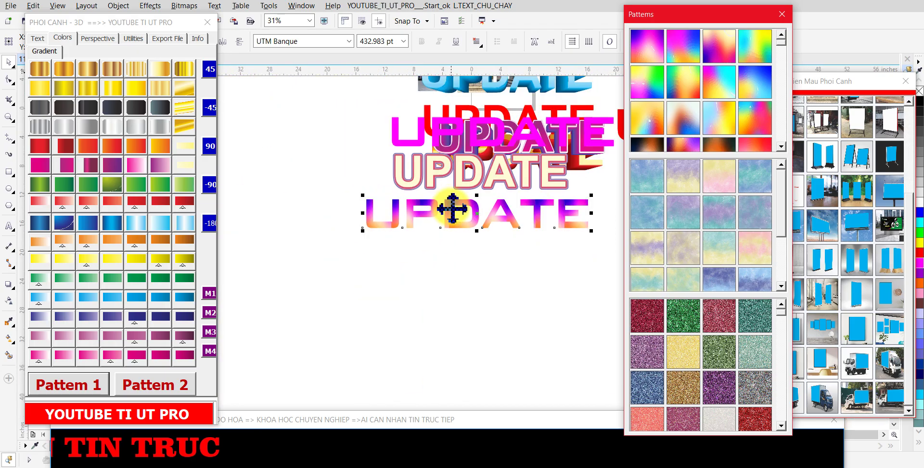
scroll(451, 207, "up", 2)
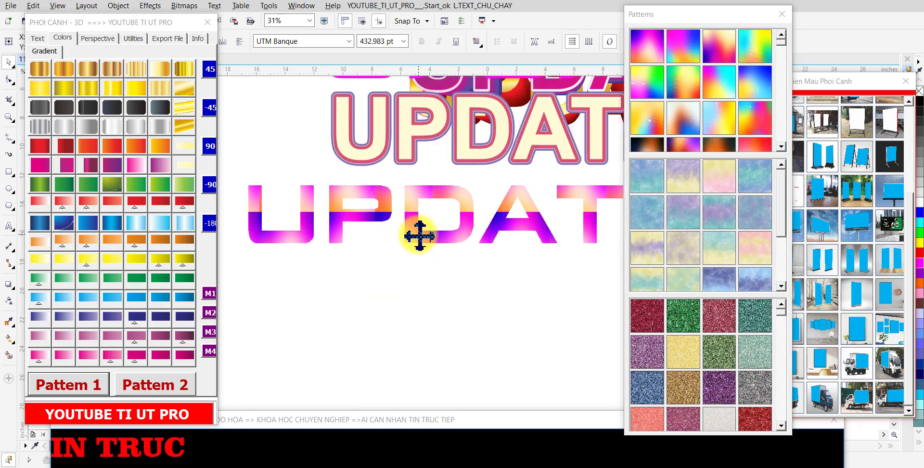
scroll(423, 234, "down", 2)
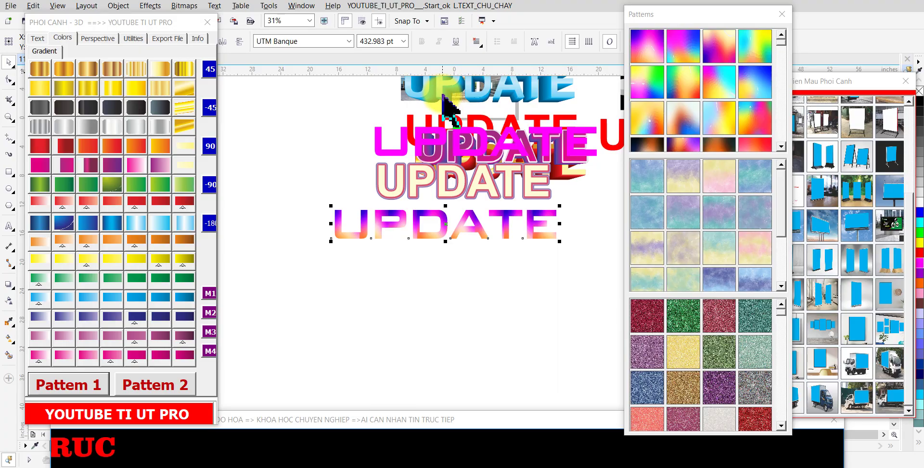
mouse_move(442, 88)
left_mouse_down()
mouse_move(369, 137)
mouse_move(361, 130)
left_mouse_up()
scroll(361, 130, "up", 2)
left_click(650, 146)
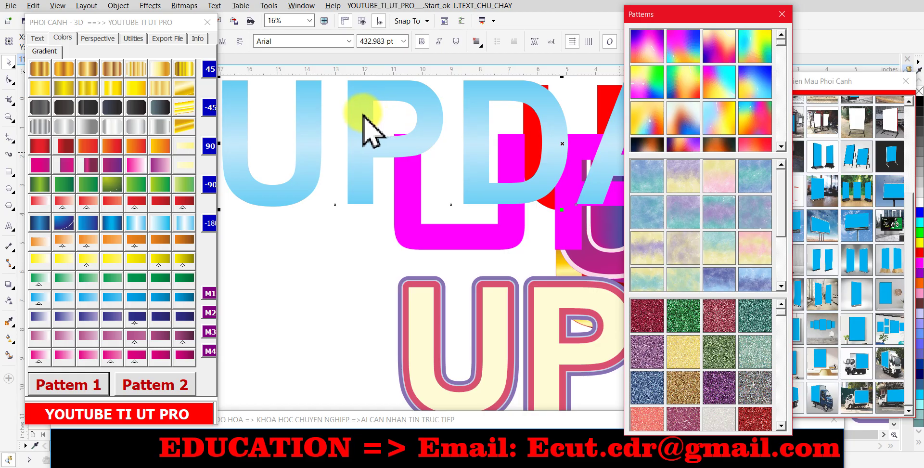
Fill the light-blue UPDATE copy with a brown photo pattern
left_click(363, 114)
scroll(360, 147, "down", 2)
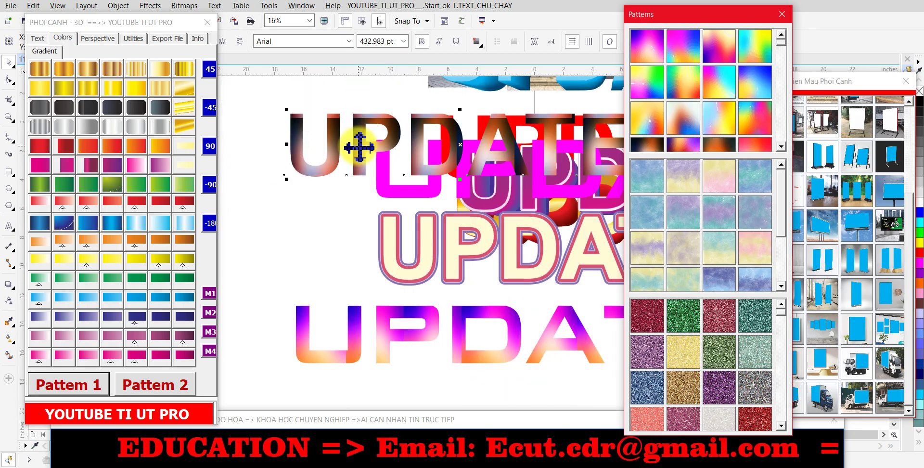
left_click_drag(783, 46, 781, 144)
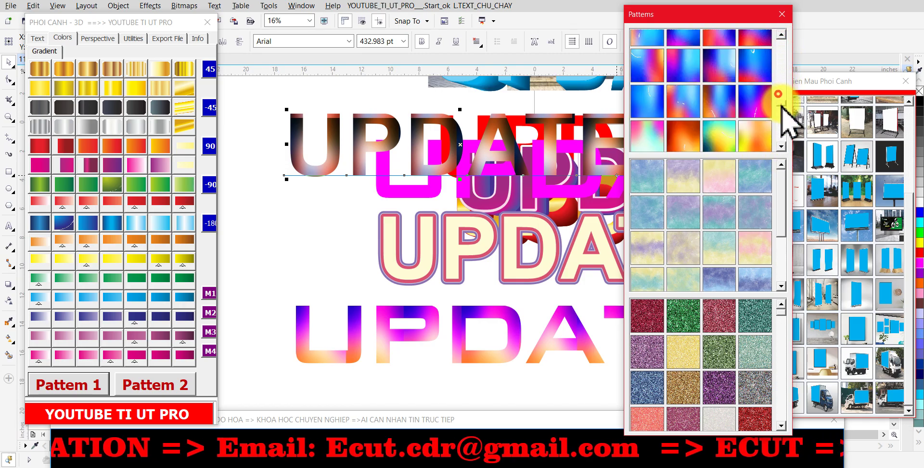
left_click_drag(781, 190, 785, 263)
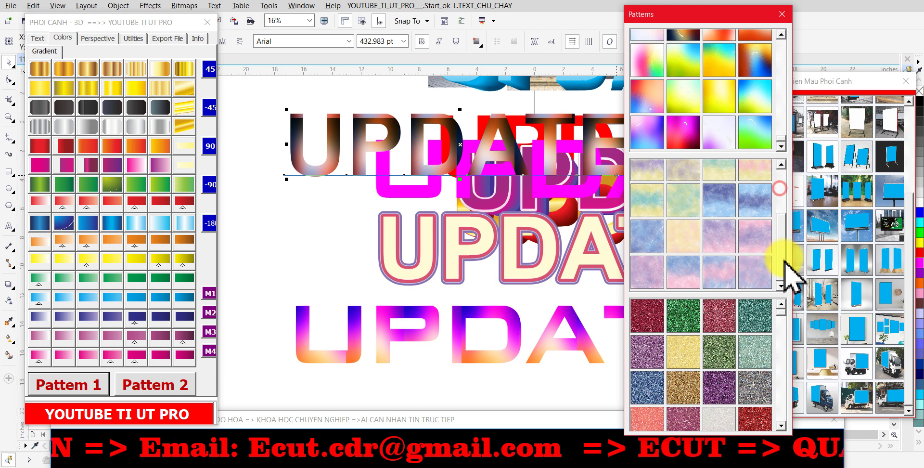
Draw an empty rectangle to the left of the lower UPDATE texts
left_click(428, 315)
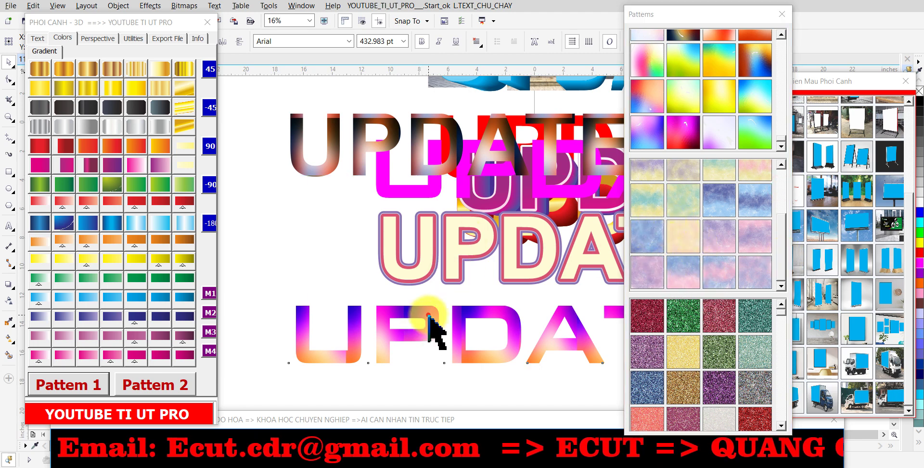
left_click(6, 171)
left_click_drag(251, 182, 430, 333)
left_click(713, 235)
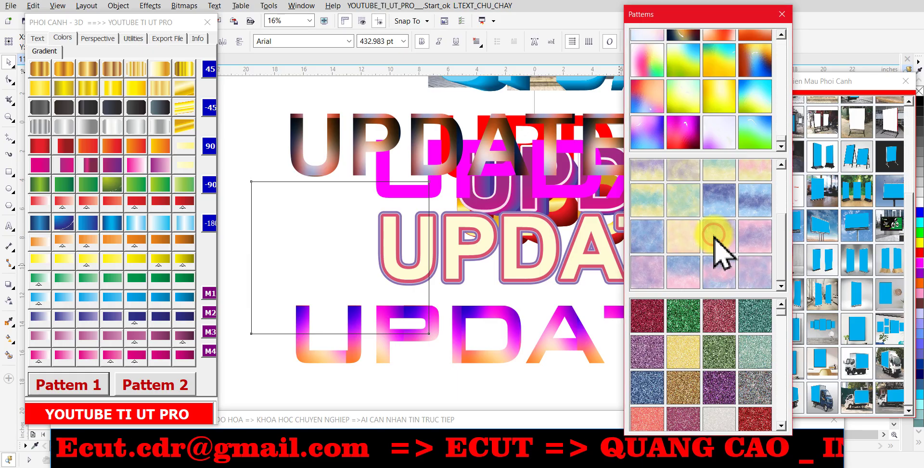
Fill the rectangle pastel lavender, then add overlapping rectangles with green and purple glitter patterns
left_click_drag(418, 247, 359, 225)
left_click_drag(282, 149, 505, 295)
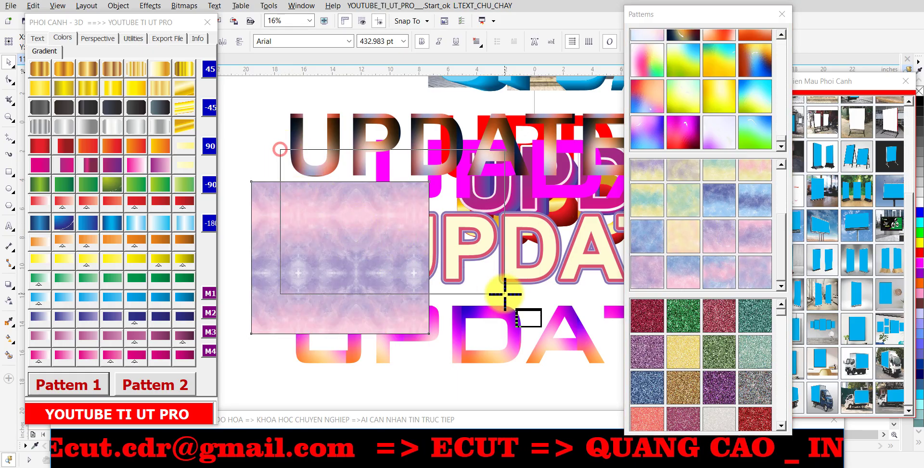
left_click_drag(677, 316, 366, 227)
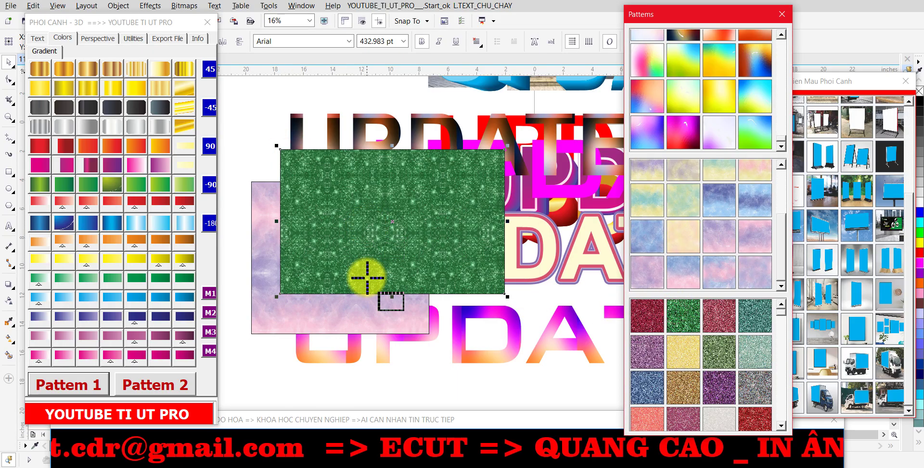
left_click_drag(251, 150, 394, 284)
left_click(658, 369)
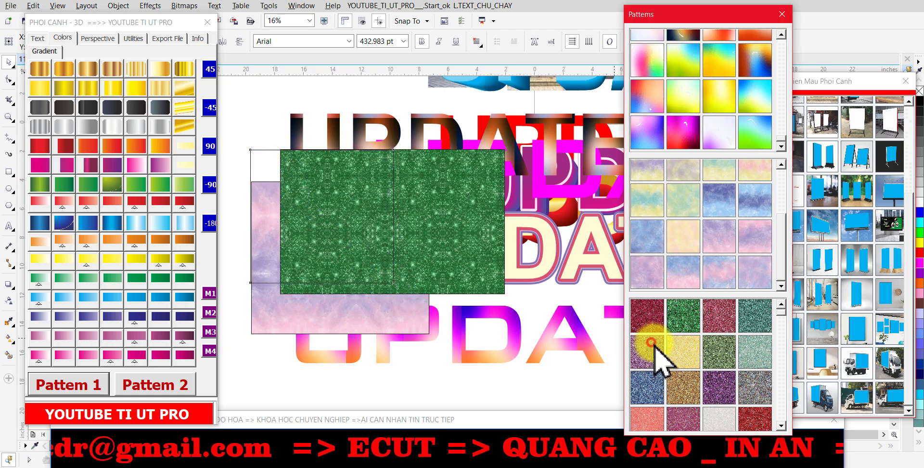
left_click_drag(780, 315, 773, 419)
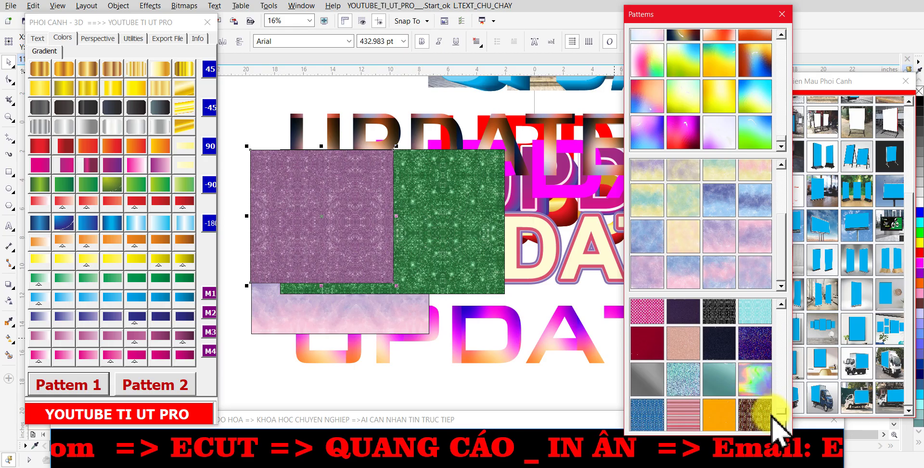
scroll(771, 419, "down", 1)
scroll(772, 419, "down", 2)
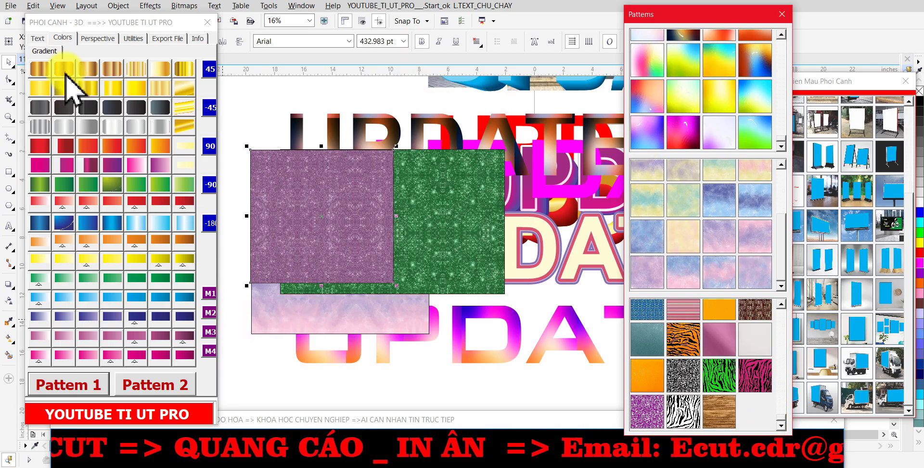
left_click(97, 38)
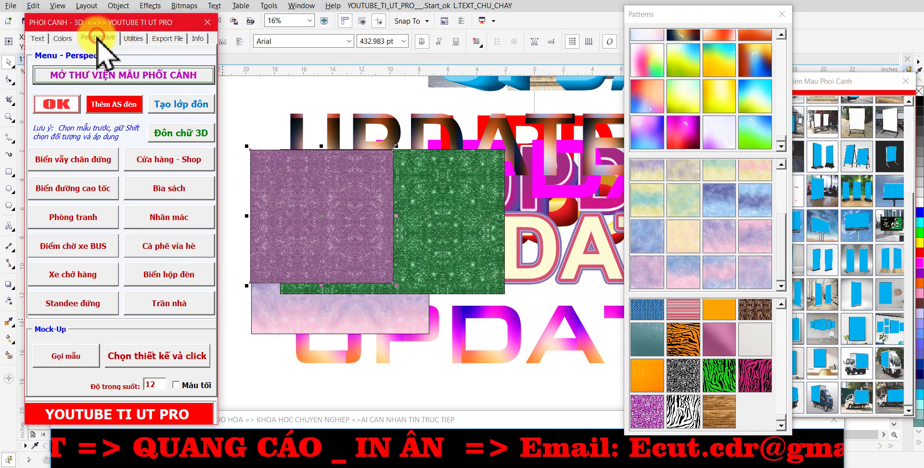
Dimension the purple rectangle's top edge with the plugin's 'Đo kích thước bảng hiệu' tool
left_click(137, 39)
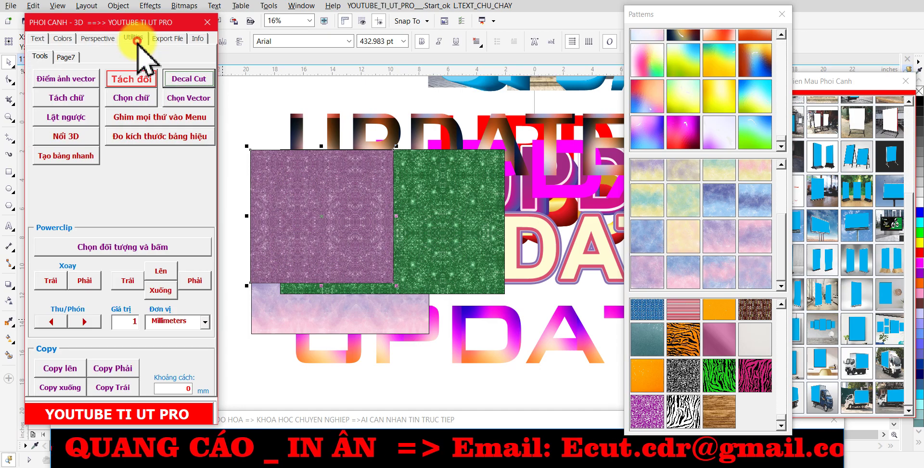
left_click(141, 137)
left_click_drag(449, 166, 623, 162)
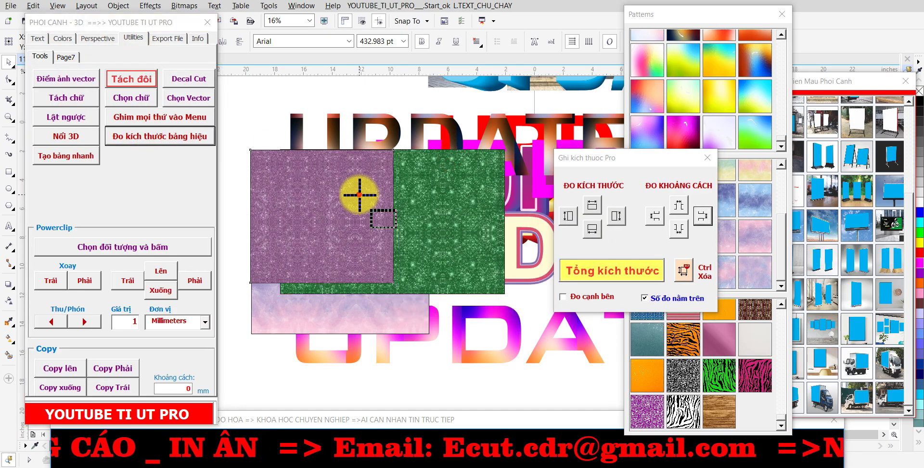
left_click(593, 205)
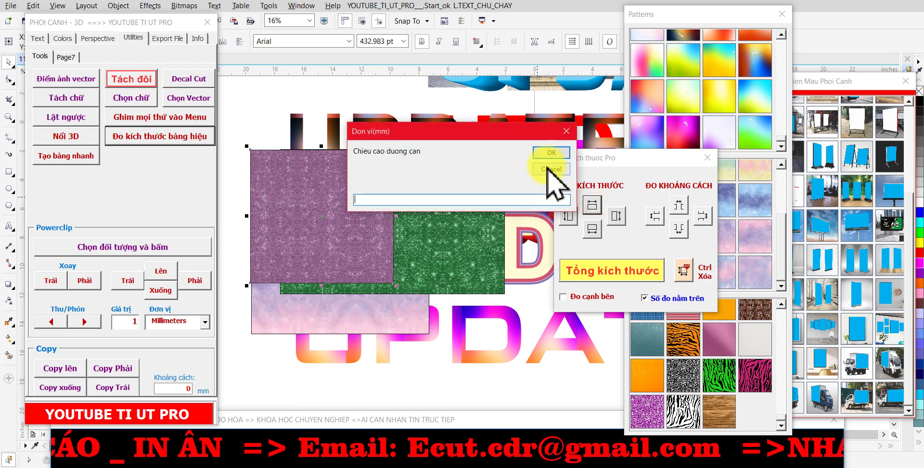
left_click(548, 169)
left_click(328, 140)
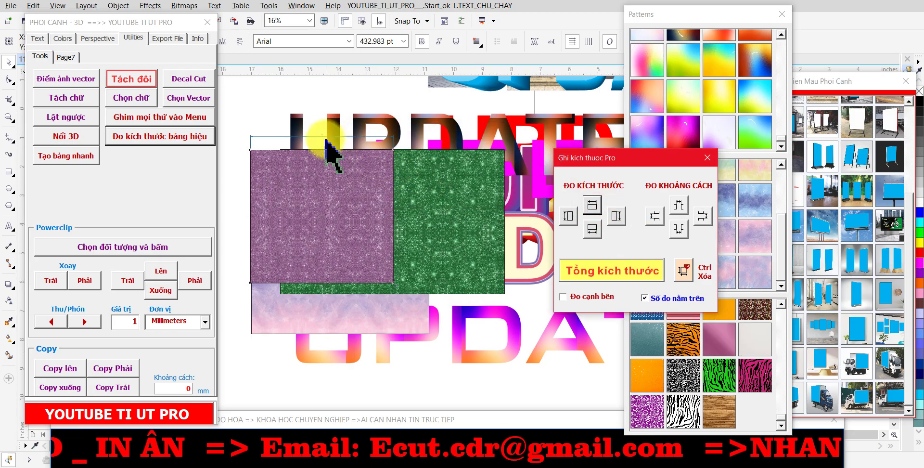
scroll(326, 140, "up", 2)
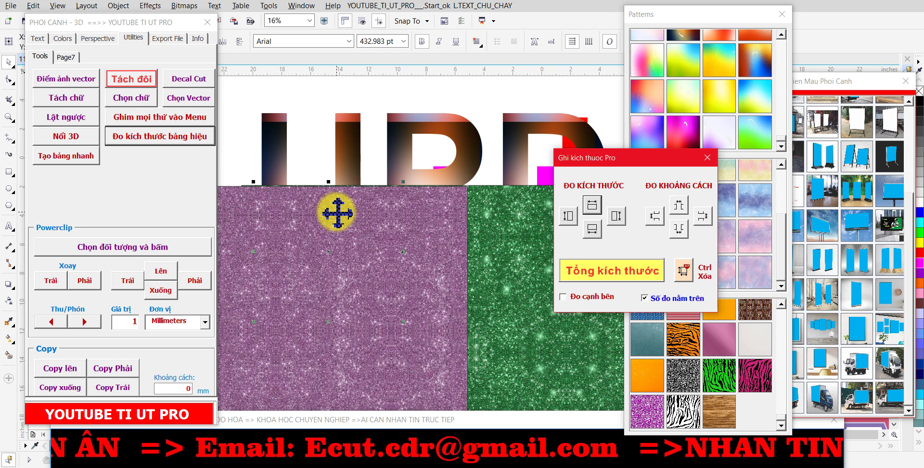
scroll(337, 212, "down", 2)
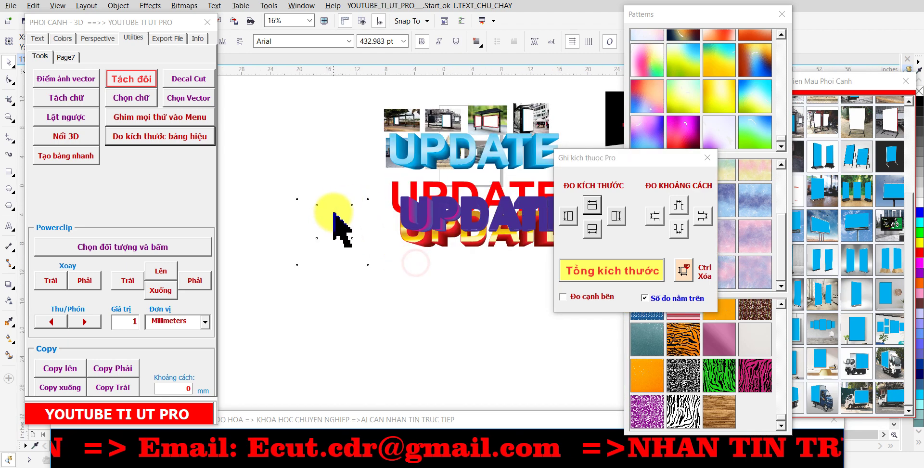
Move the rectangle up-left, lower the rainbow UPDATE, and split it into letters with 'Tách chữ'
left_click_drag(357, 238, 336, 134)
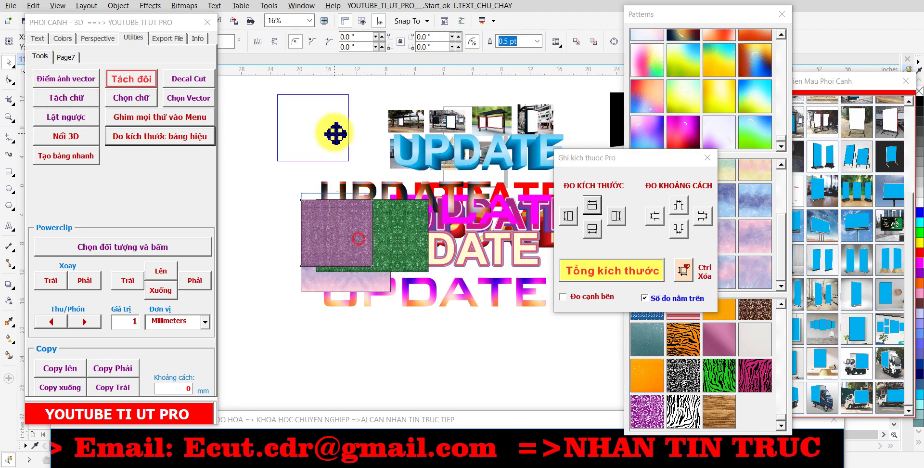
left_click_drag(419, 305, 380, 359)
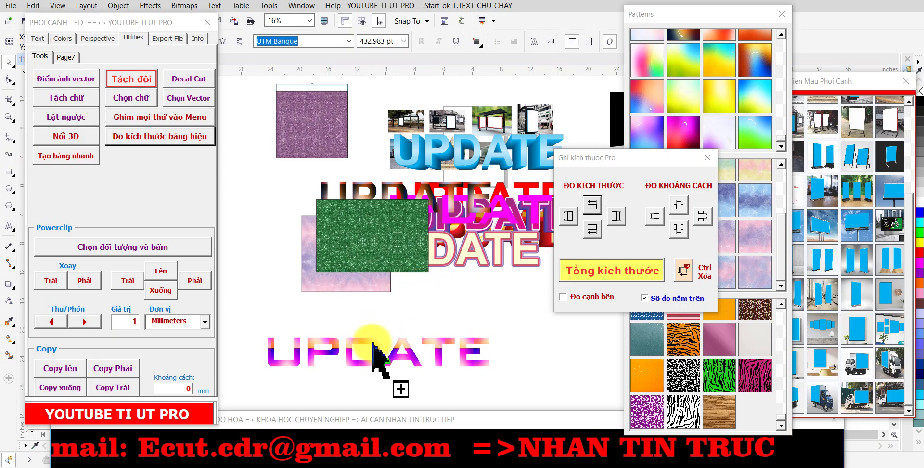
left_click(66, 97)
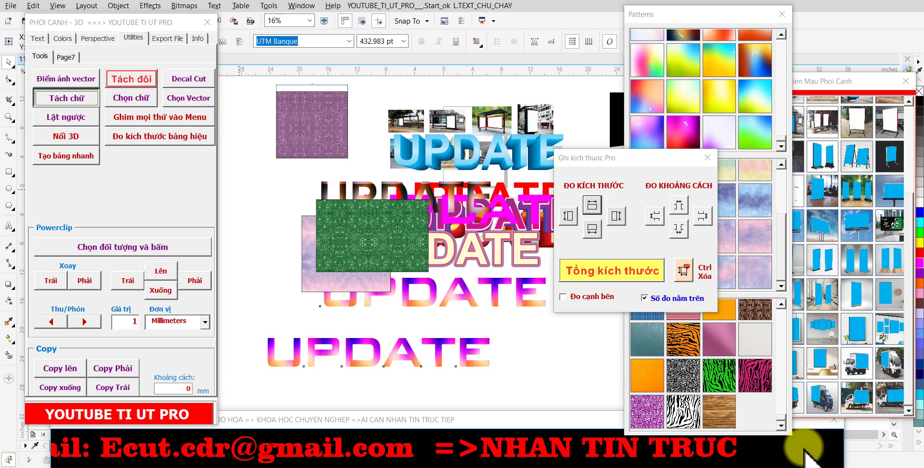
scroll(553, 423, "down", 1)
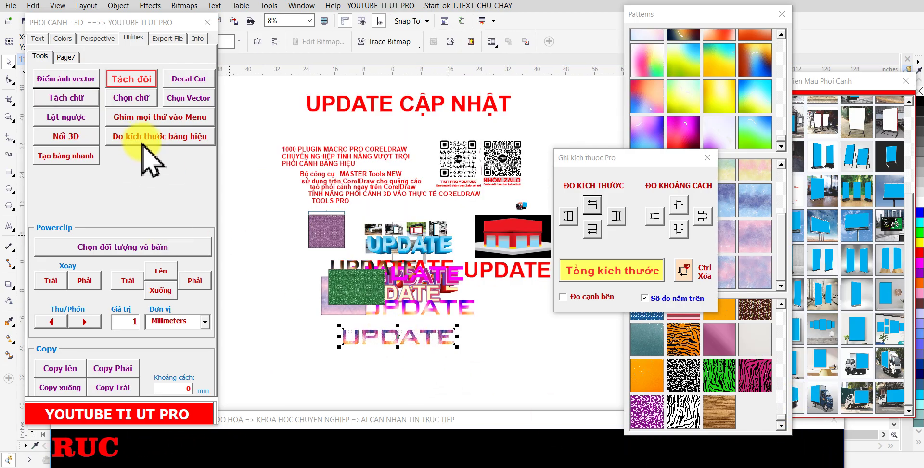
Open the plugin's Decal Cut dialog, move it aside, then view the Colors and Perspective tabs
left_click(187, 79)
mouse_move(460, 65)
left_mouse_down()
mouse_move(605, 66)
mouse_move(621, 34)
left_mouse_up()
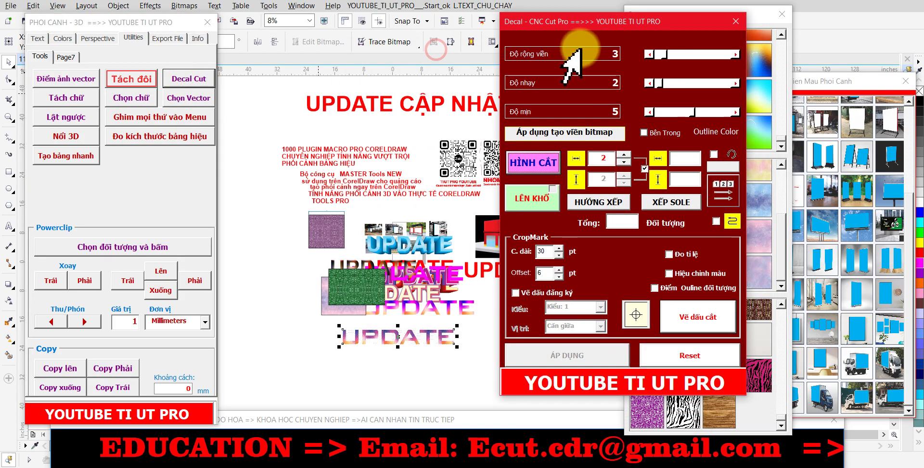
left_click(62, 38)
left_click(97, 39)
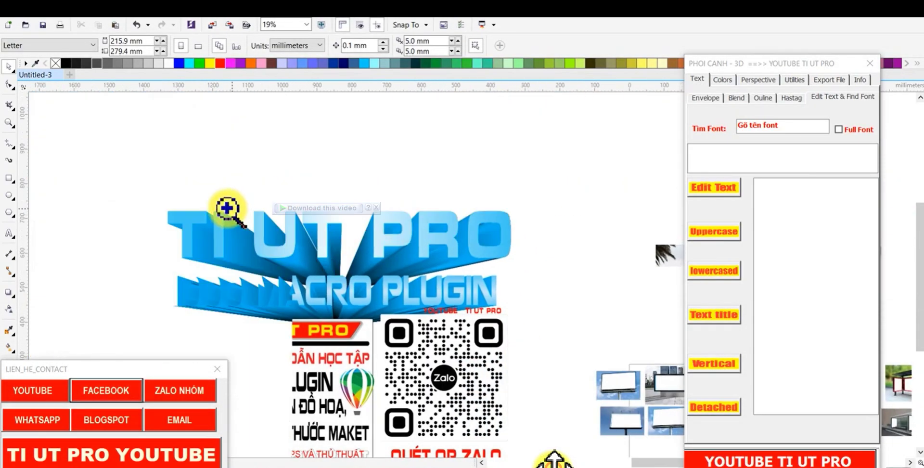
Scrub the plugin promo video to around 0:41, 1:05, 2:19 and 3:45
left_click_drag(554, 459, 133, 465)
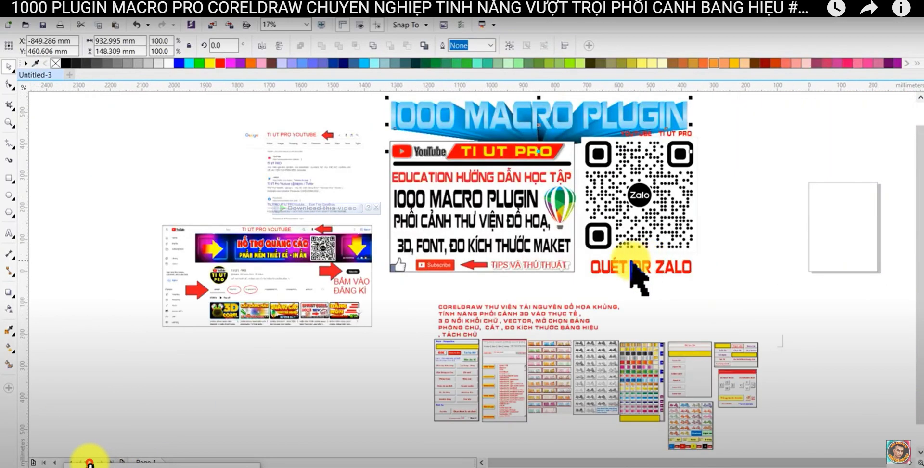
key("z")
left_click_drag(231, 122, 380, 212)
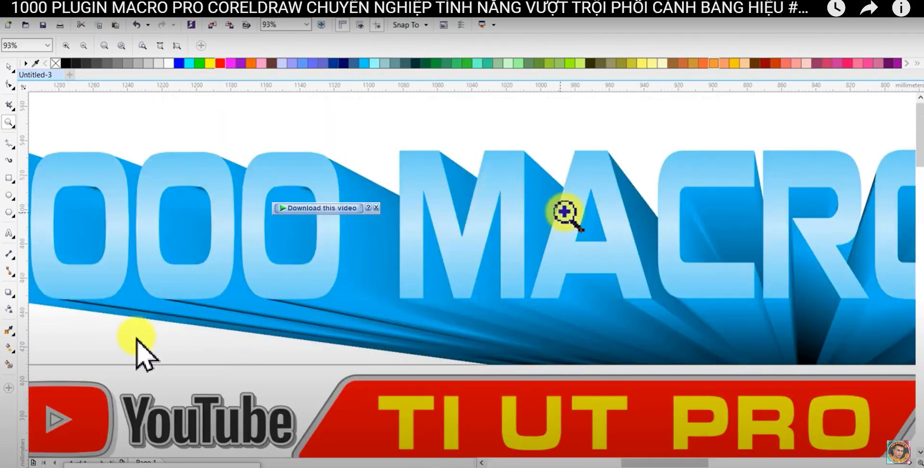
left_click_drag(130, 464, 68, 464)
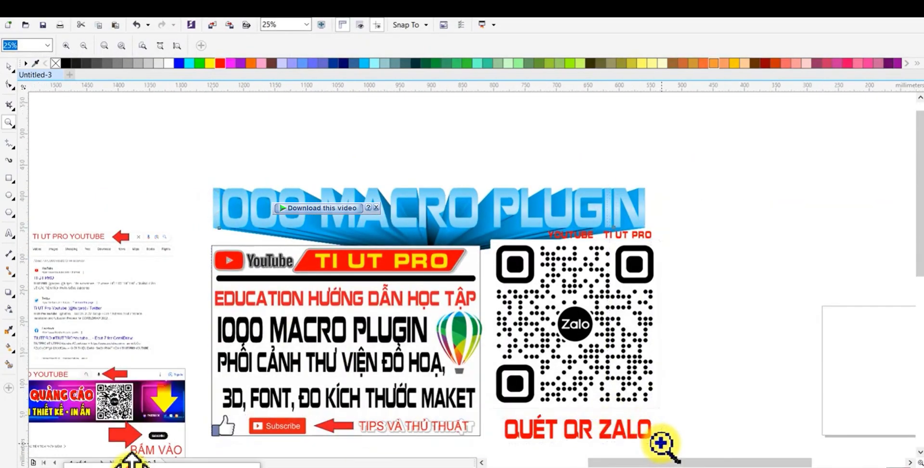
left_click_drag(96, 462, 125, 463)
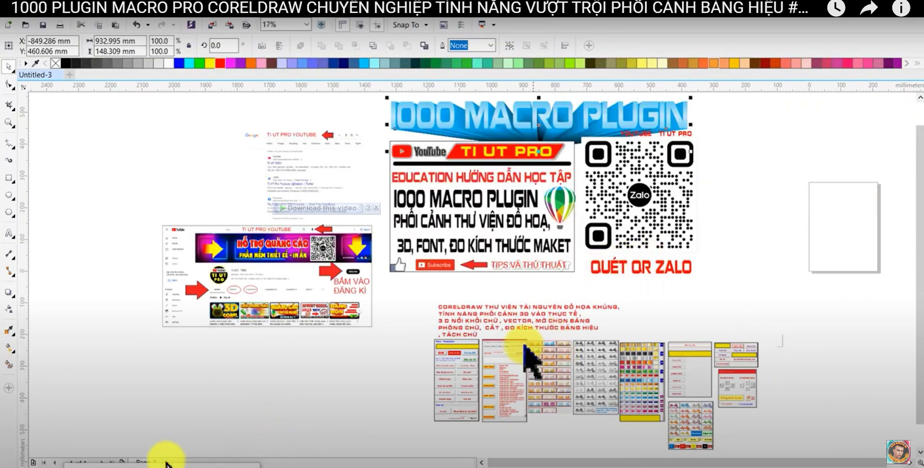
left_click_drag(166, 464, 159, 466)
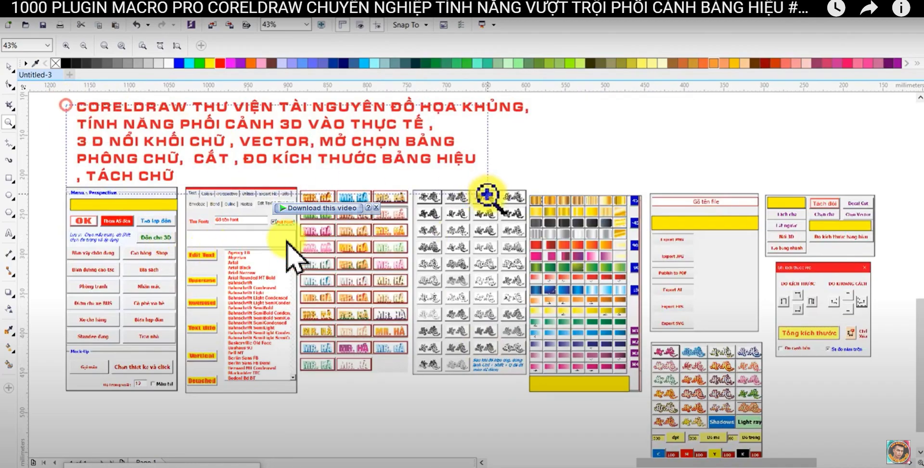
scroll(462, 234, "down", 5)
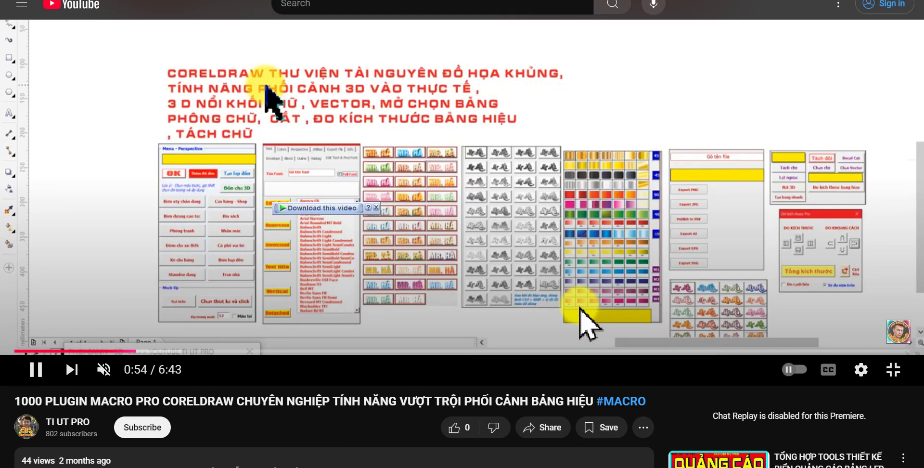
scroll(462, 234, "up", 5)
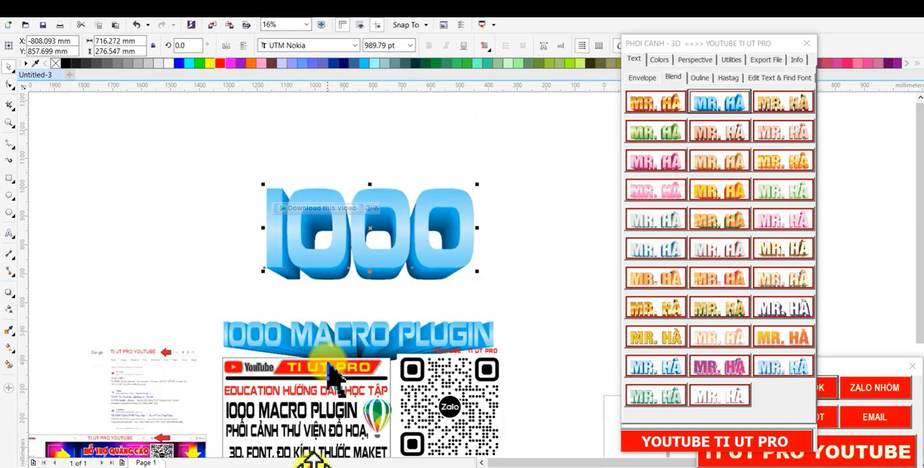
left_click_drag(276, 463, 325, 464)
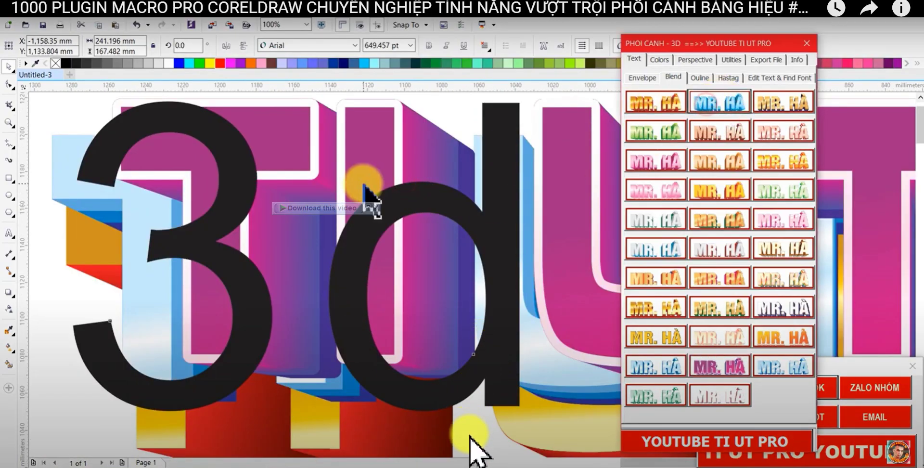
left_click_drag(470, 463, 516, 463)
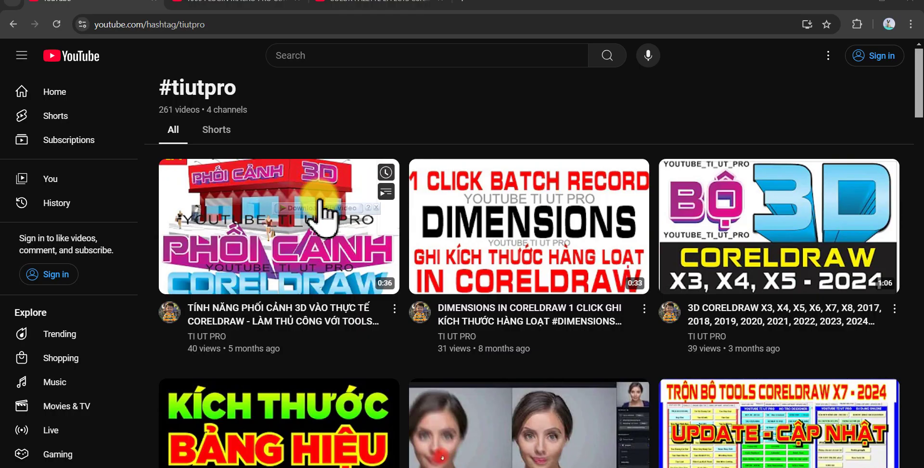
Scroll the #tiutpro list down to the Photoshop Remove Tool and ECUT LED Neon videos
mouse_move(918, 92)
left_mouse_down()
mouse_move(902, 301)
mouse_move(907, 446)
left_mouse_up()
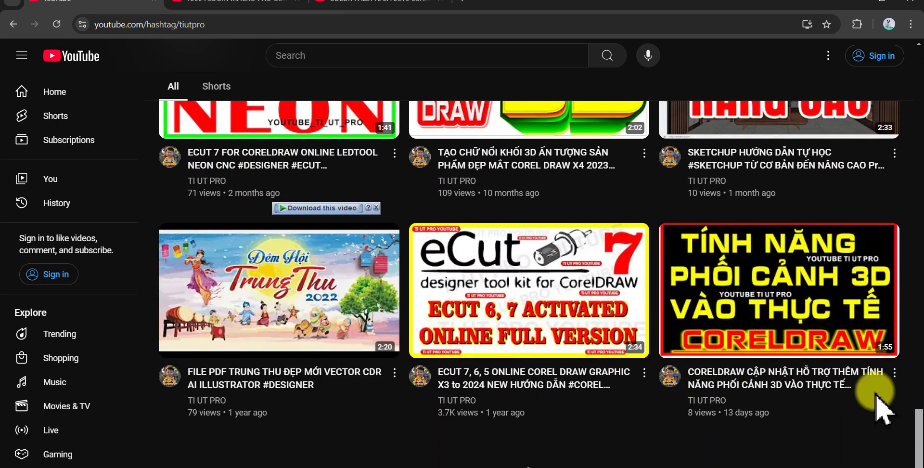
scroll(340, 238, "down", 4)
scroll(340, 237, "down", 5)
scroll(349, 240, "down", 2)
scroll(540, 288, "down", 1)
scroll(541, 288, "down", 7)
scroll(541, 293, "down", 8)
scroll(540, 286, "down", 5)
scroll(540, 289, "down", 1)
scroll(540, 291, "down", 3)
scroll(542, 289, "down", 7)
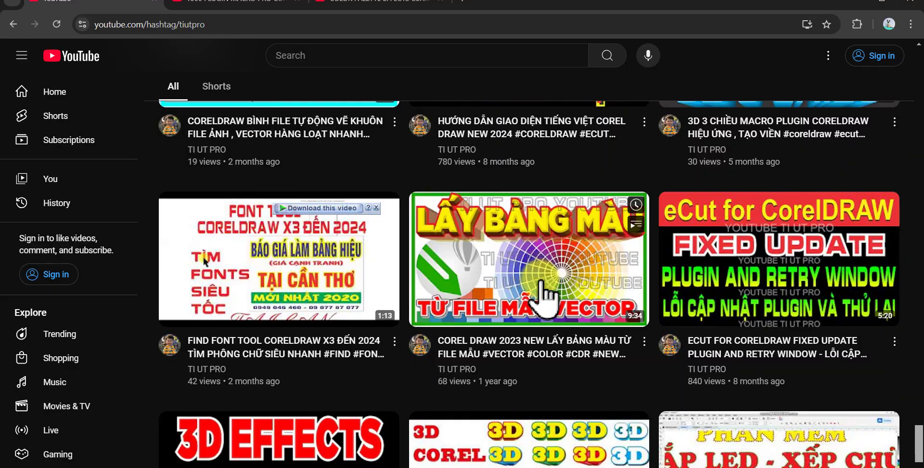
scroll(544, 296, "down", 5)
scroll(544, 296, "up", 9)
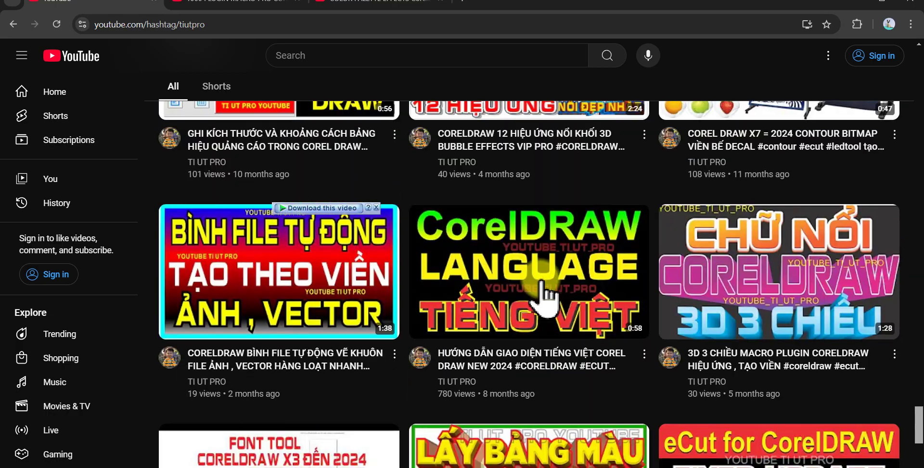
scroll(543, 288, "down", 10)
scroll(543, 289, "down", 10)
scroll(543, 288, "down", 5)
scroll(547, 289, "down", 6)
scroll(544, 279, "down", 8)
scroll(561, 289, "down", 1)
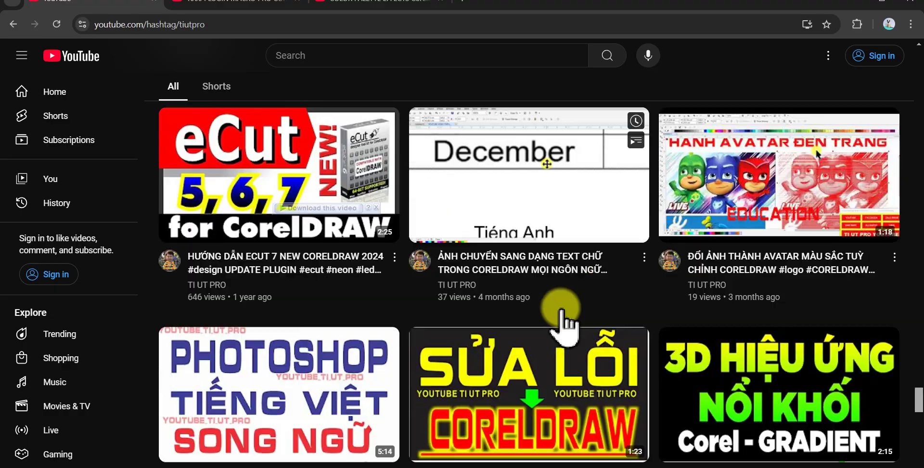
scroll(558, 317, "down", 6)
scroll(419, 311, "down", 5)
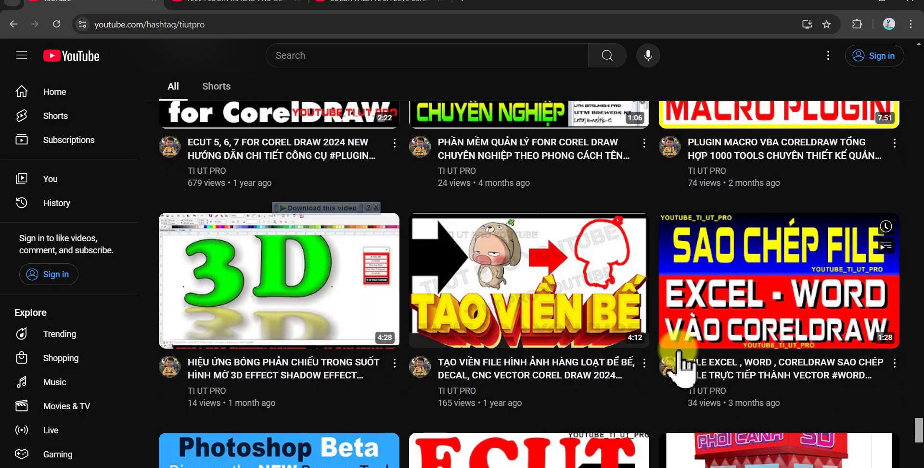
scroll(314, 341, "down", 5)
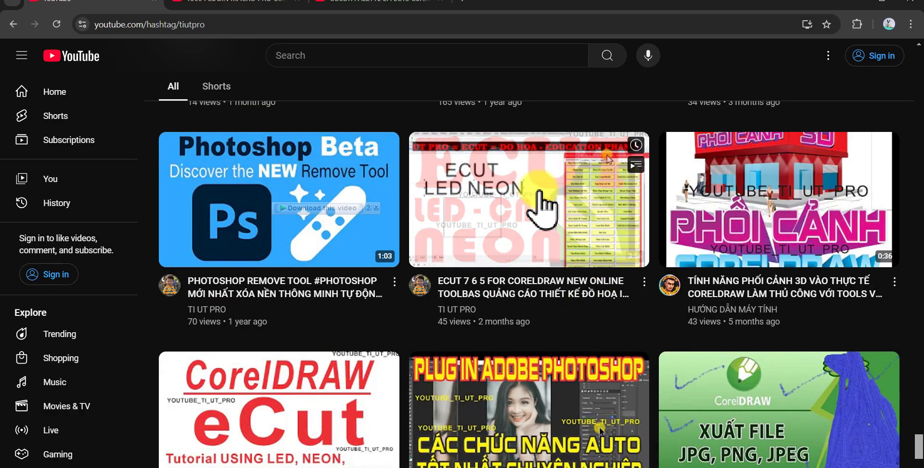